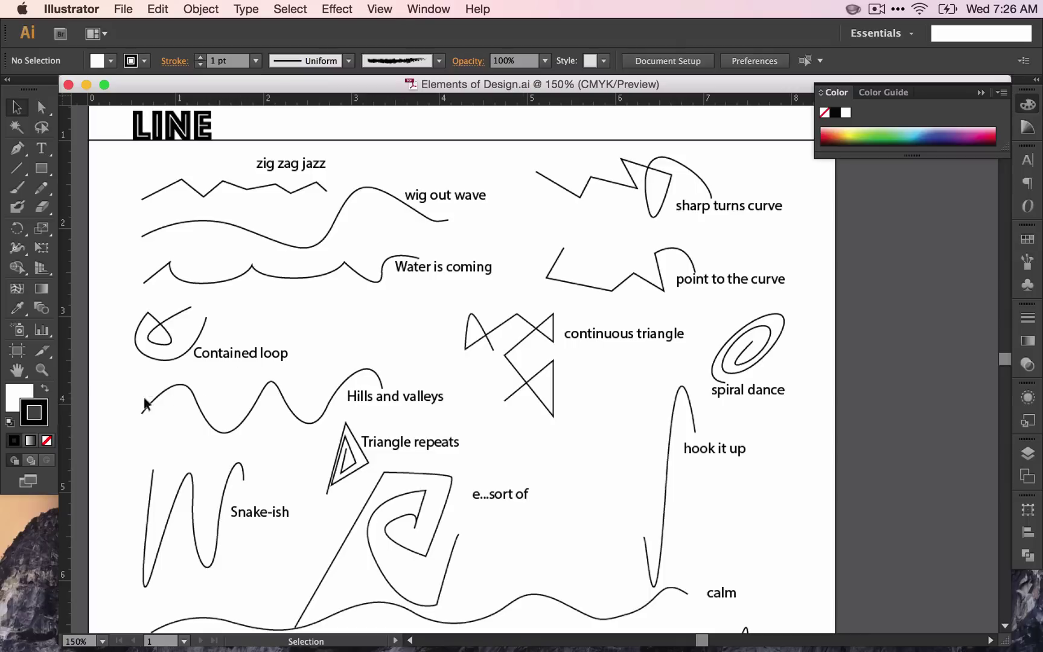
# Step: Fit the whole LINE page in the window and return to the Selection tool
pyautogui.doubleClick(20, 371)
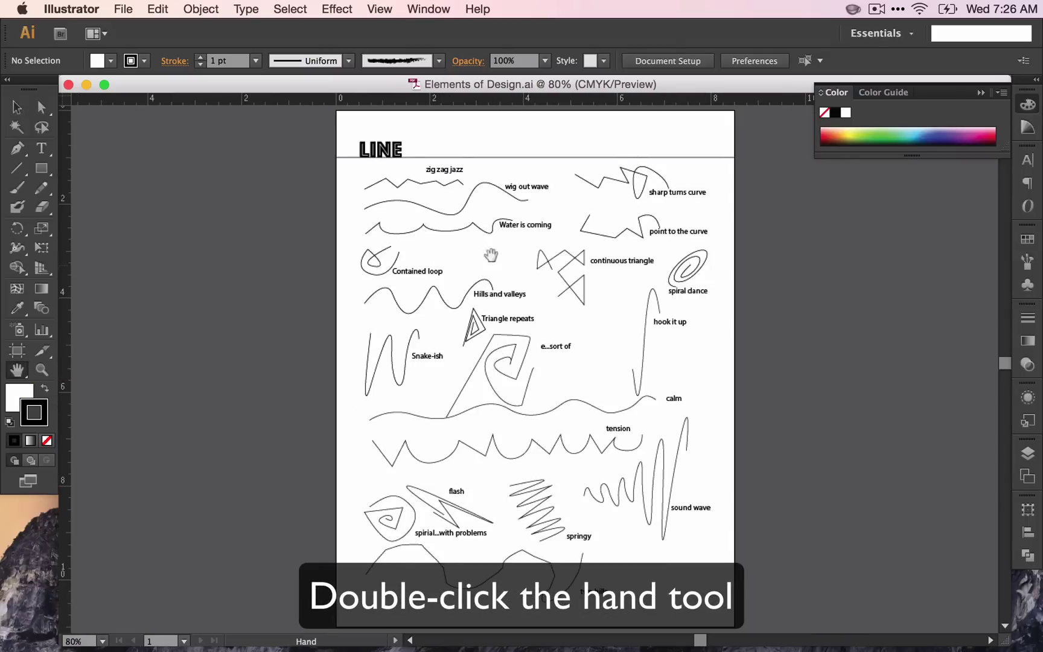
pyautogui.click(17, 107)
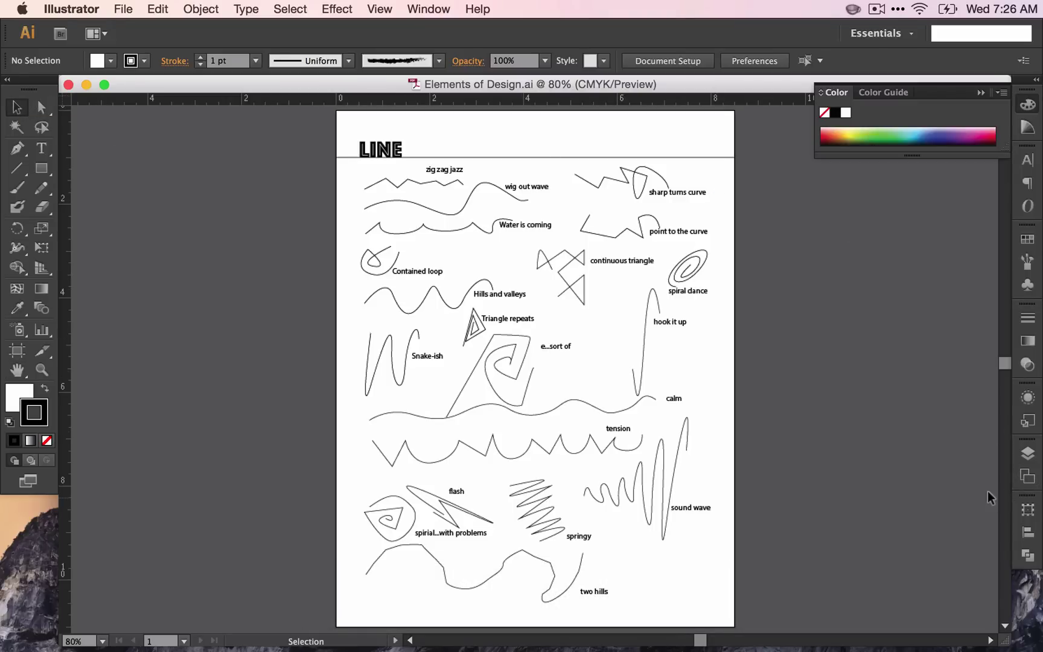
# Step: Create a new blank artboard from the Artboards panel and scroll over to it
pyautogui.click(1029, 478)
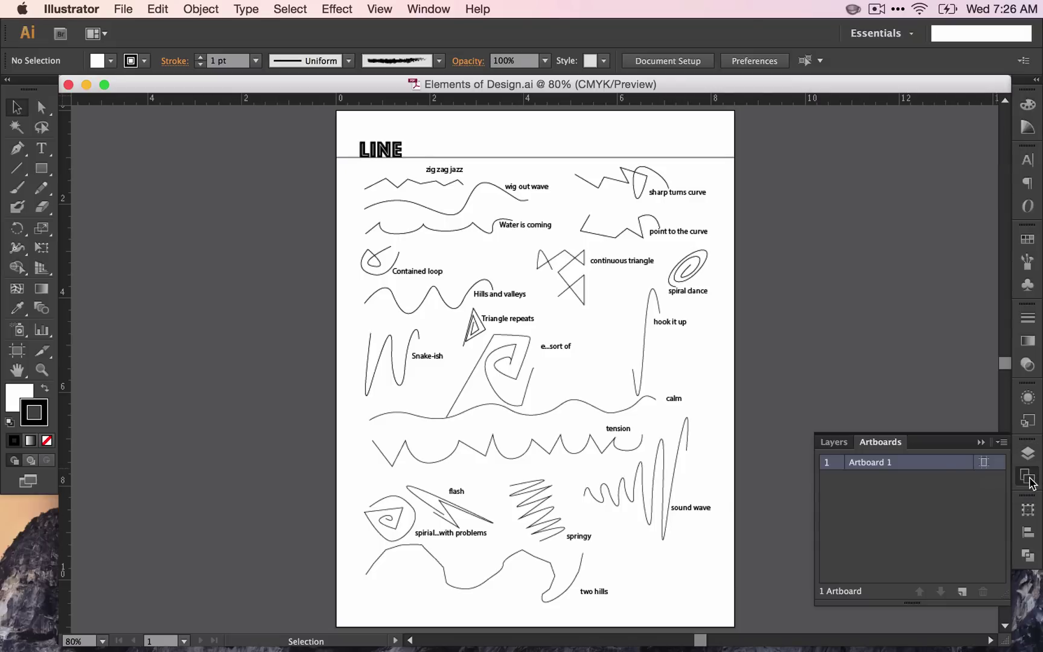
pyautogui.click(963, 592)
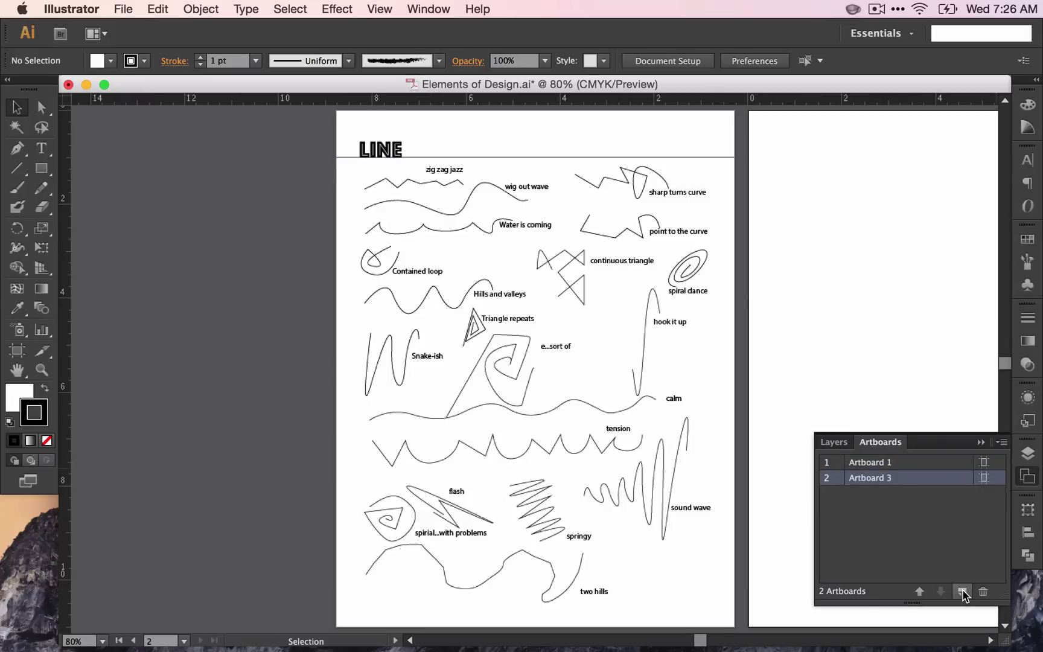
pyautogui.hscroll(10, 803, 430)
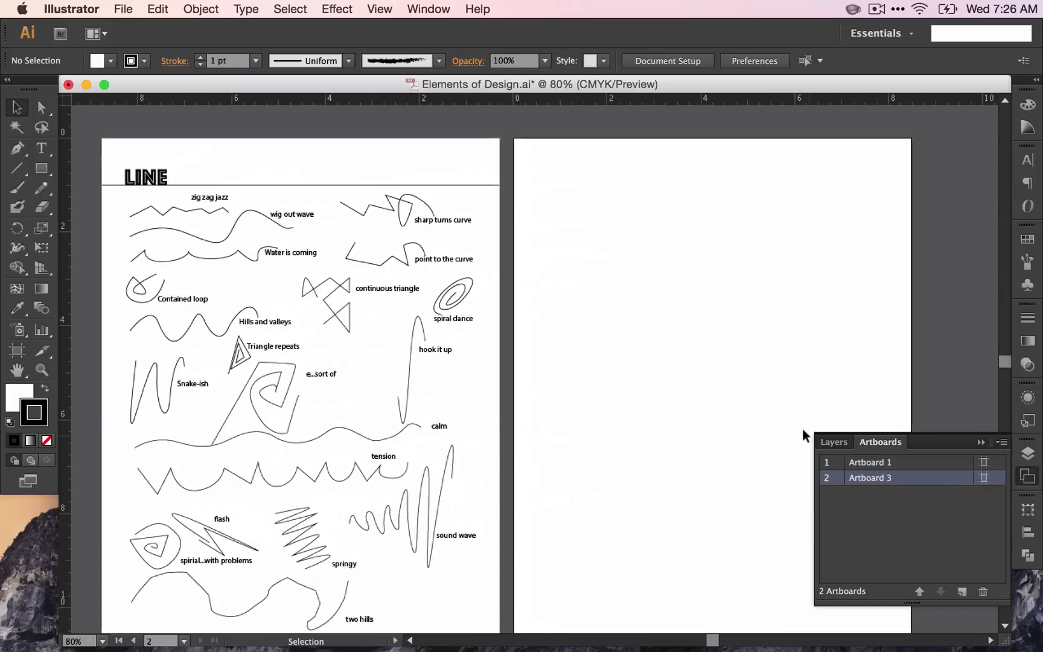
pyautogui.hscroll(2, 803, 430)
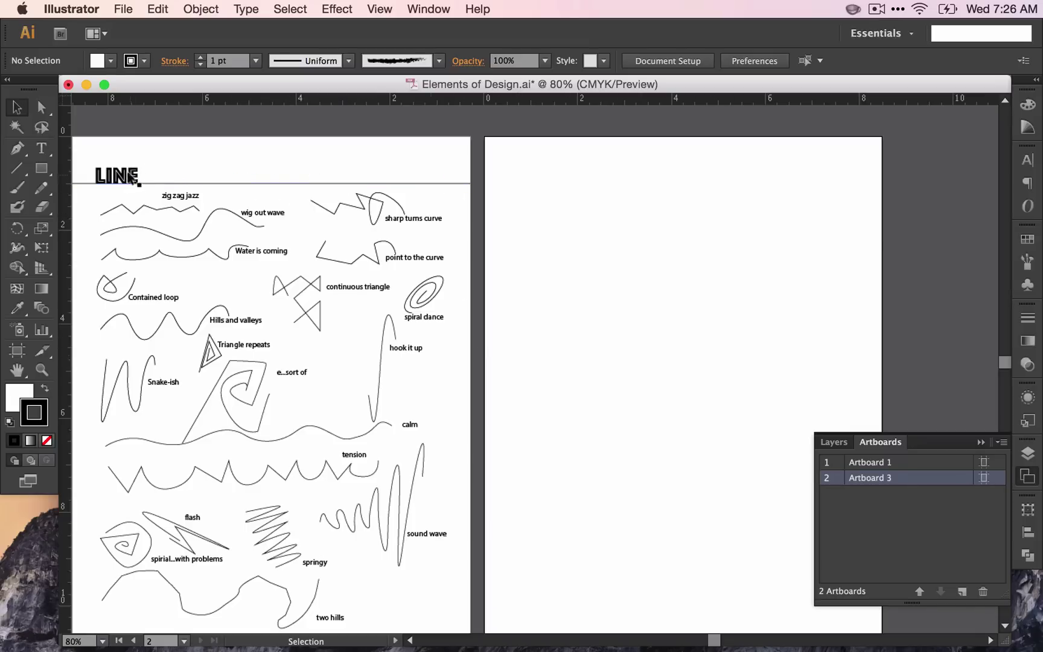
# Step: Show guides and place vertical guides near the left and right edges of Artboard 3
pyautogui.rightClick(917, 222)
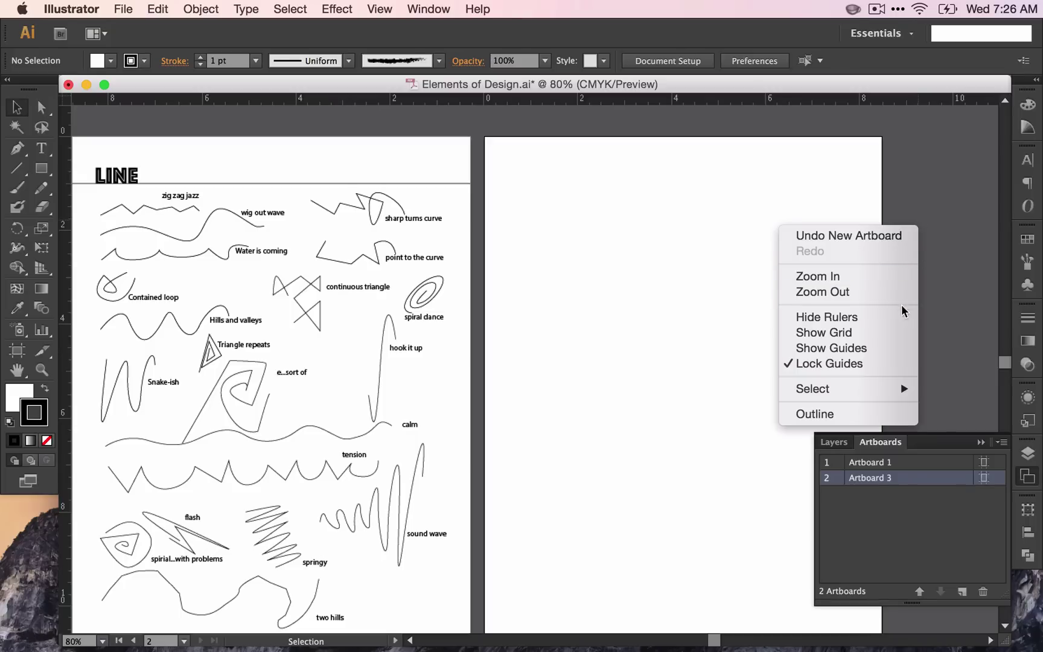
pyautogui.click(872, 356)
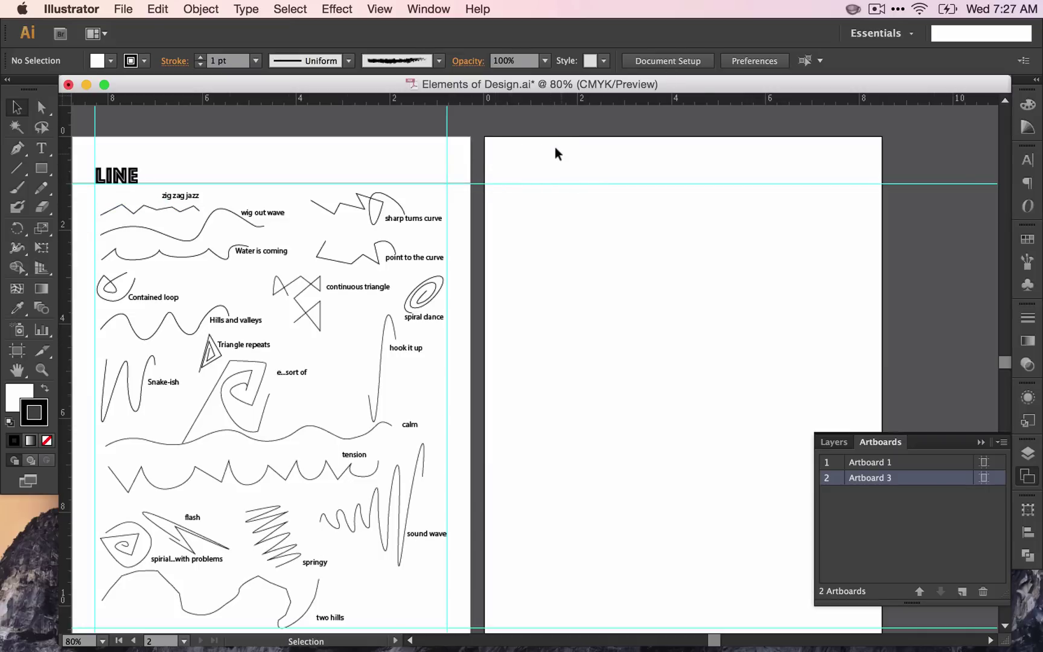
pyautogui.press('super+equal')
pyautogui.press('super+equal')
pyautogui.press('super+equal')
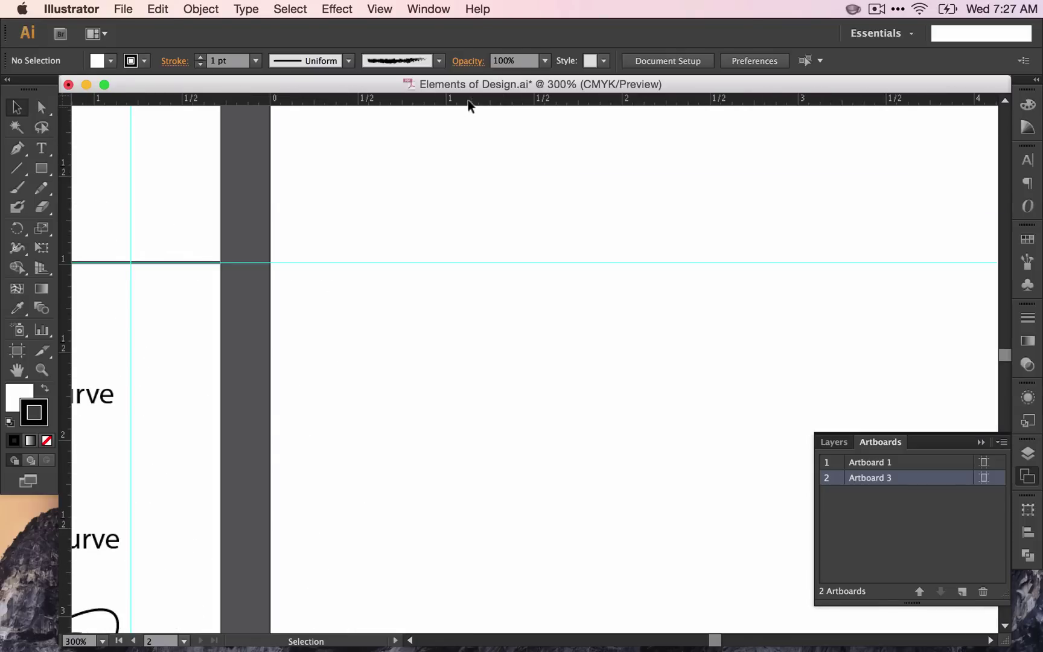
pyautogui.moveTo(58, 196); pyautogui.dragTo(352, 187)
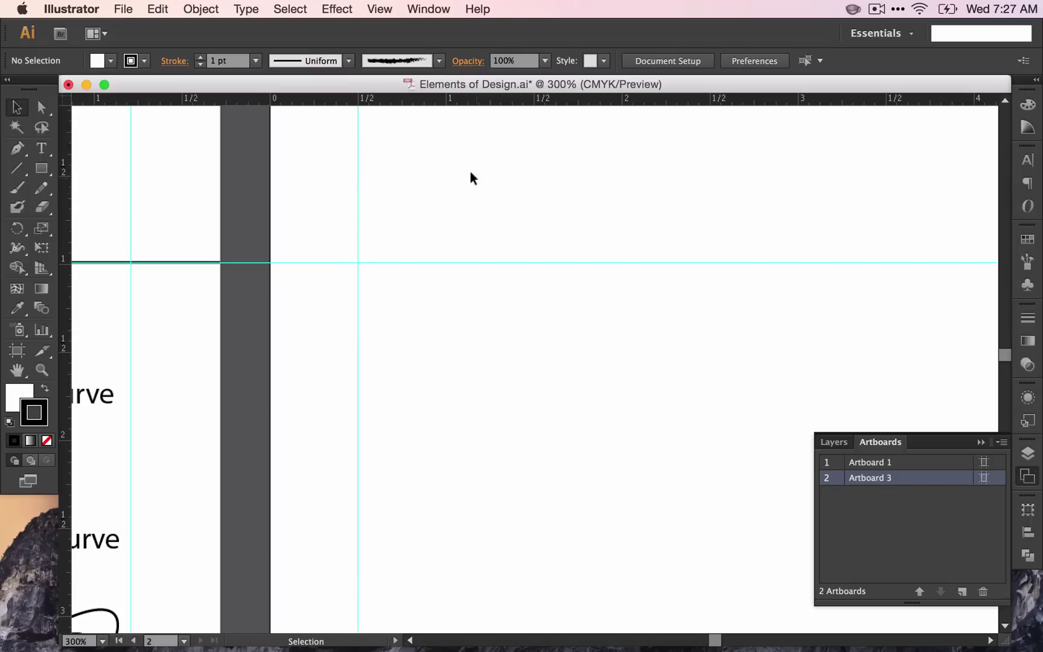
pyautogui.hscroll(15, 470, 177)
pyautogui.hscroll(4, 471, 176)
pyautogui.scroll(1, 471, 176)
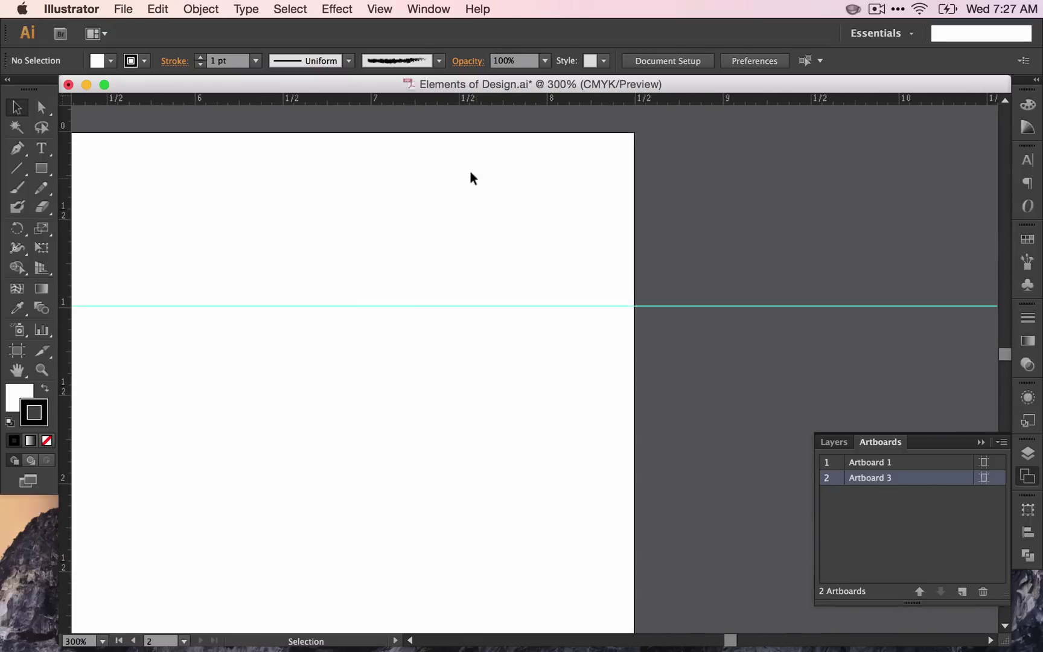
pyautogui.moveTo(61, 231); pyautogui.dragTo(509, 179)
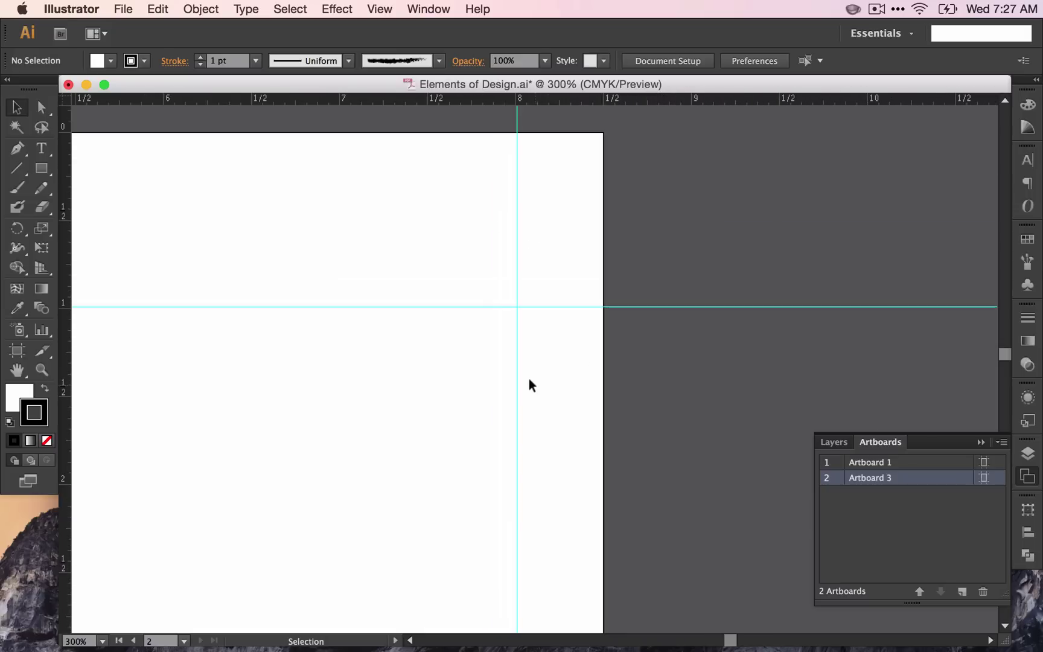
pyautogui.press('super+1')
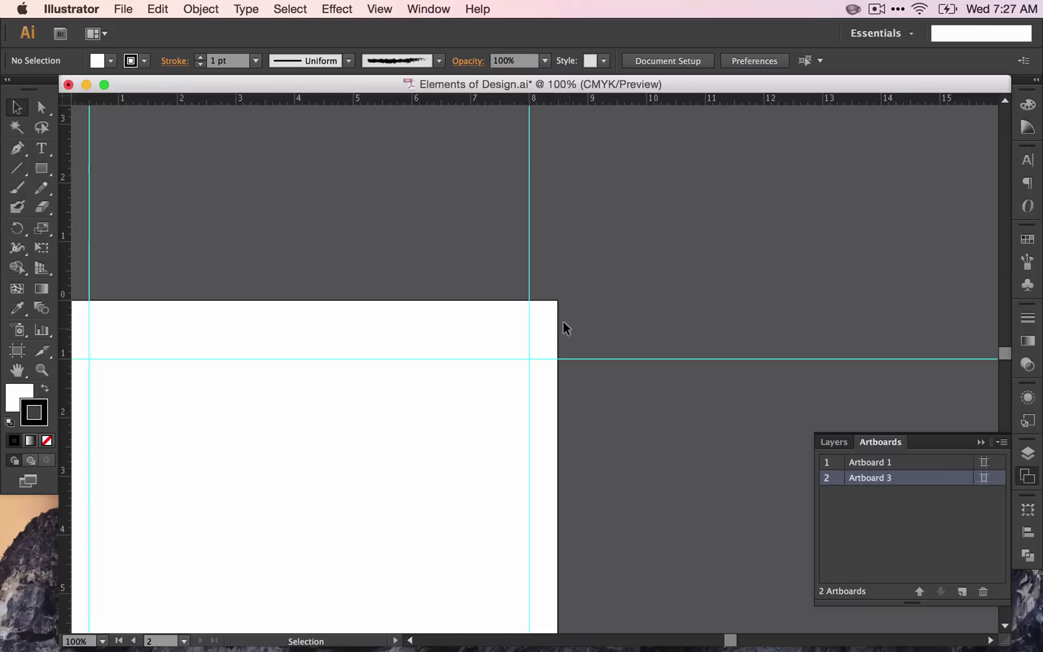
pyautogui.scroll(-5, 562, 320)
pyautogui.hscroll(-4, 563, 320)
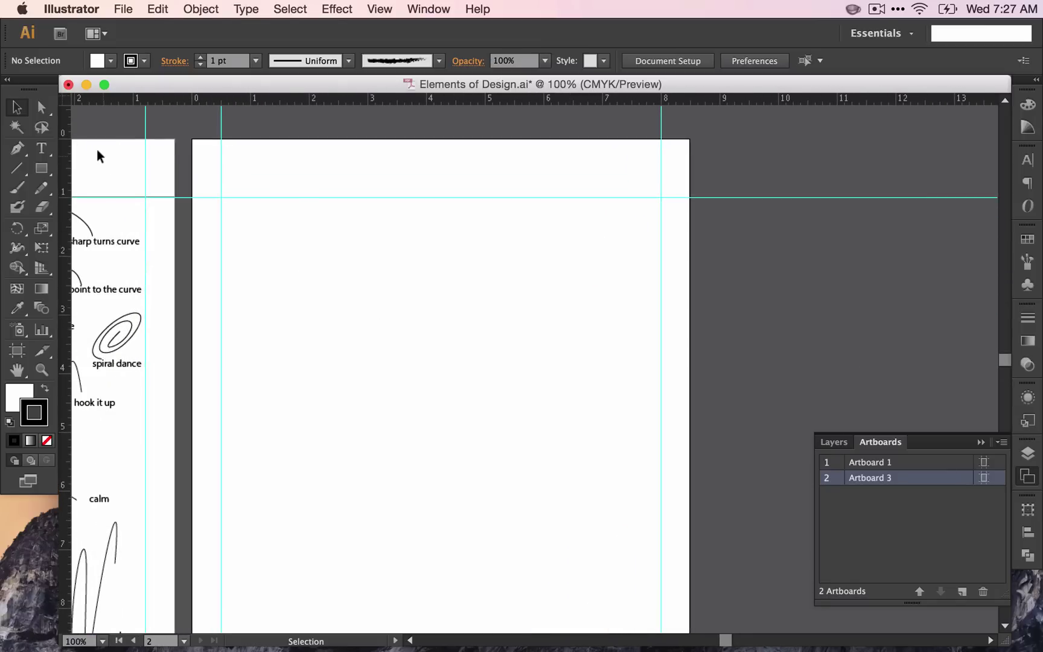
# Step: Measure the artboard width along the top guide and type 'Shape' at the left guide
pyautogui.click(17, 173)
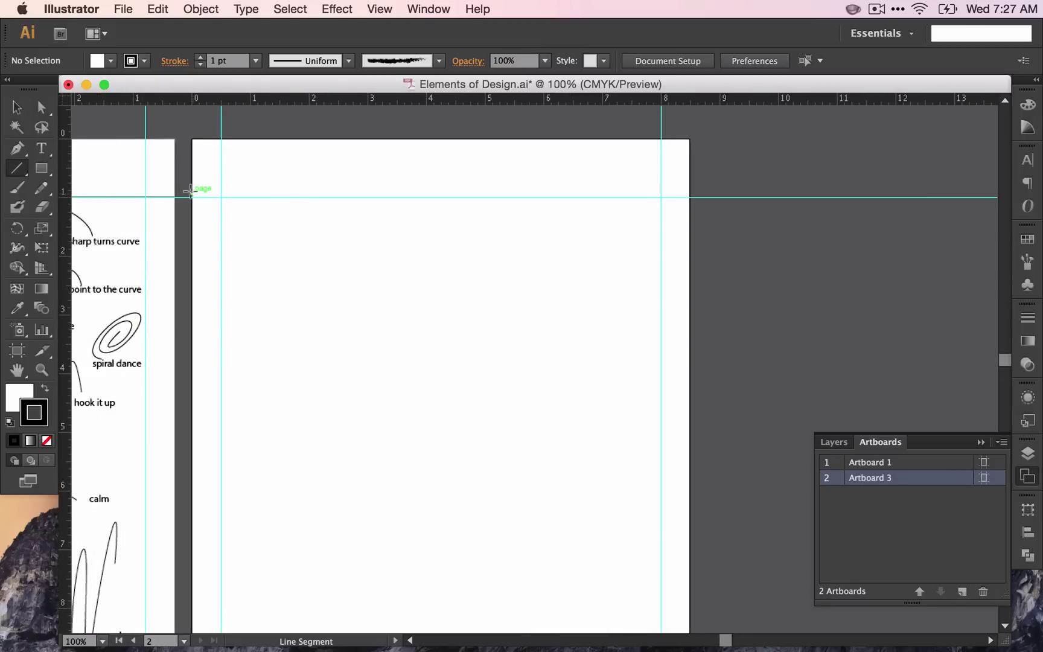
pyautogui.moveTo(195, 197); pyautogui.dragTo(685, 194)
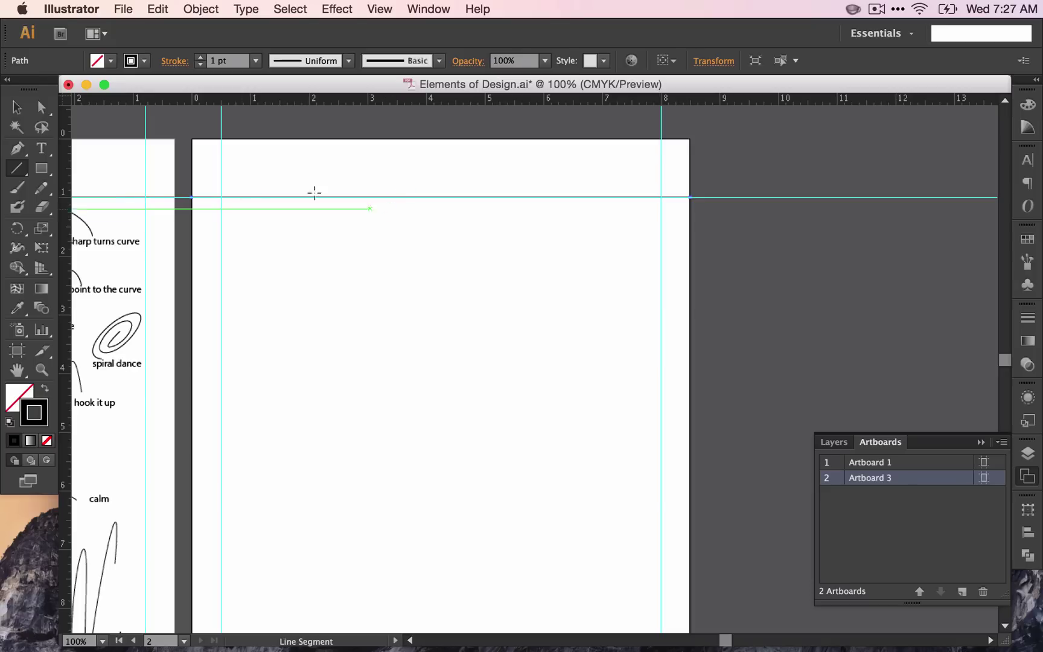
pyautogui.click(41, 148)
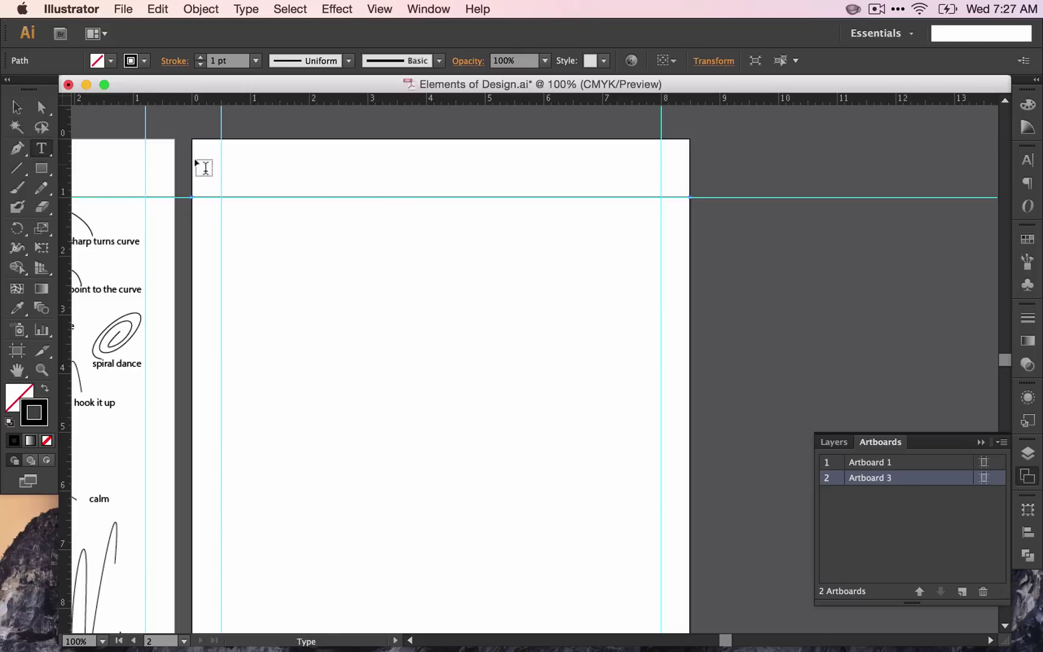
pyautogui.click(221, 163)
pyautogui.write('Shape')
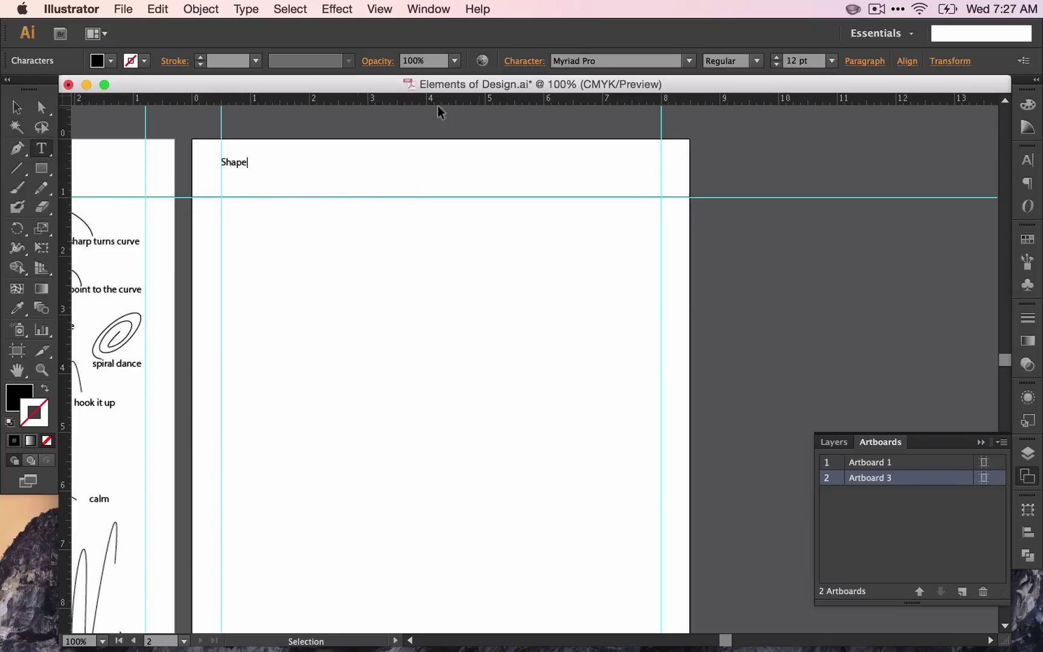
pyautogui.press('Escape')
# Step: Set 'Shape' to Noteworthy Light at 38 pt and move it down onto the top guide
pyautogui.click(524, 60)
pyautogui.click(536, 87)
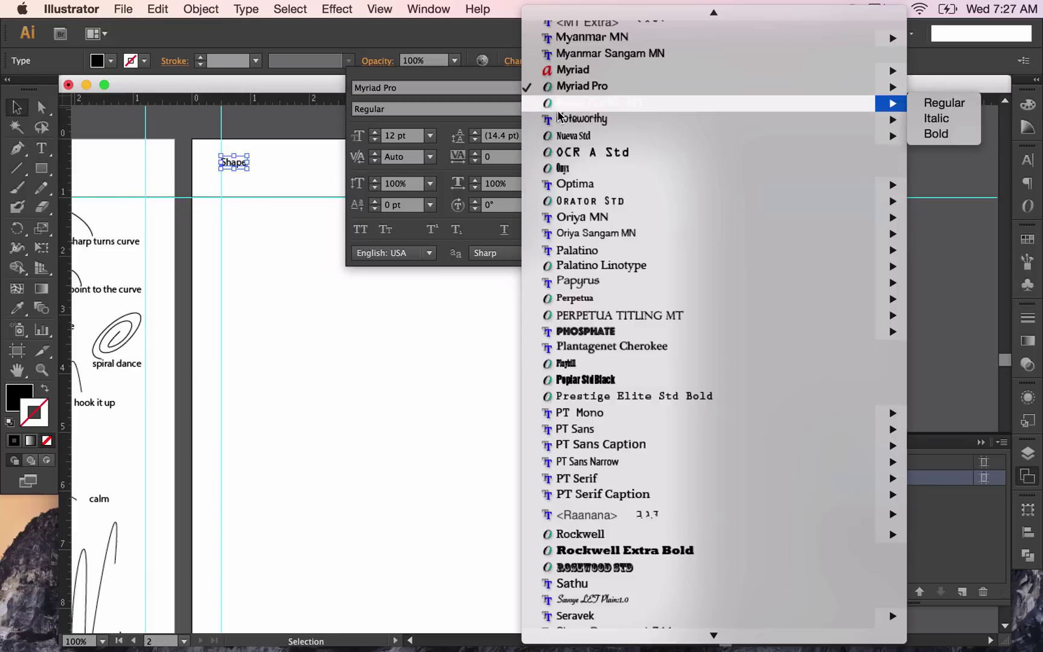
pyautogui.moveTo(870, 119)
pyautogui.click(927, 116)
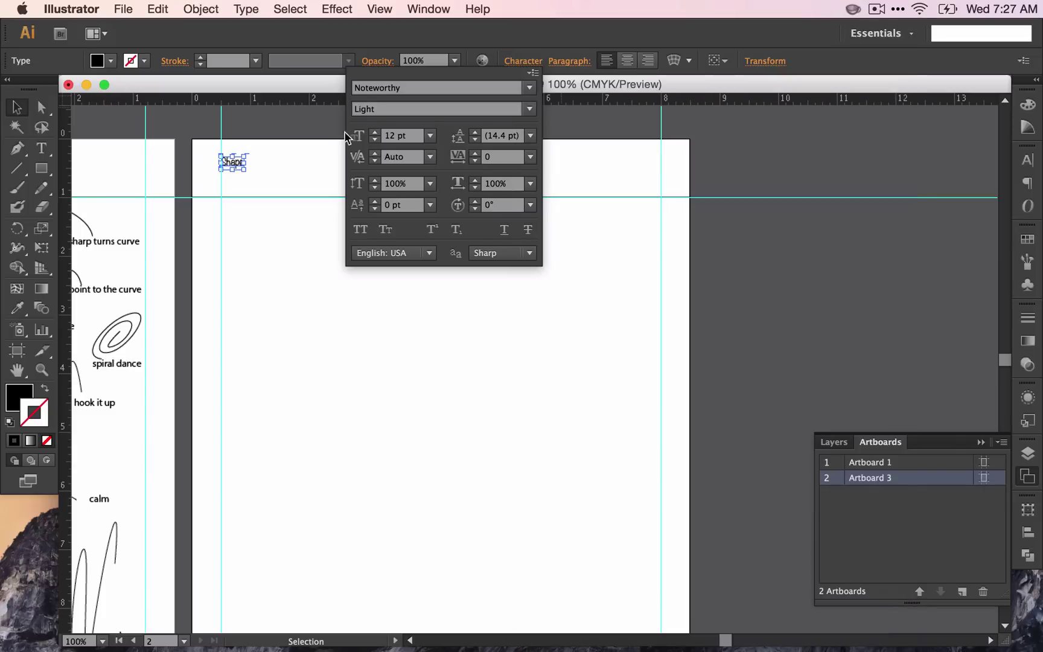
pyautogui.click(375, 132)
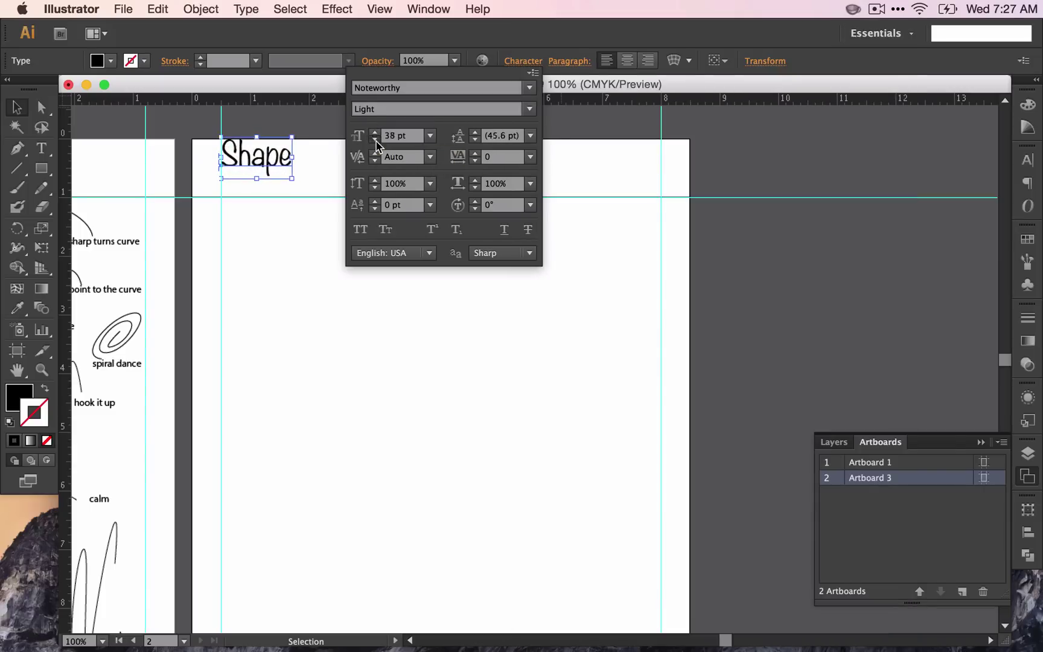
pyautogui.click(270, 162)
pyautogui.moveTo(270, 162); pyautogui.dragTo(265, 190)
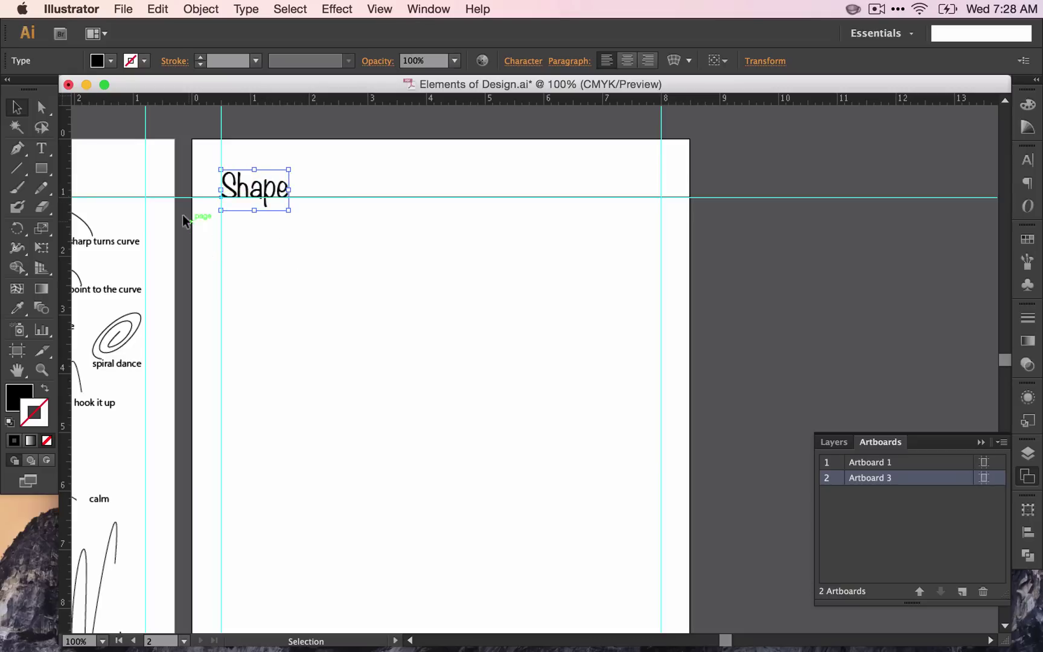
# Step: Type 'Geometric' and move it under Shape, aligned to its left edge
pyautogui.click(252, 241)
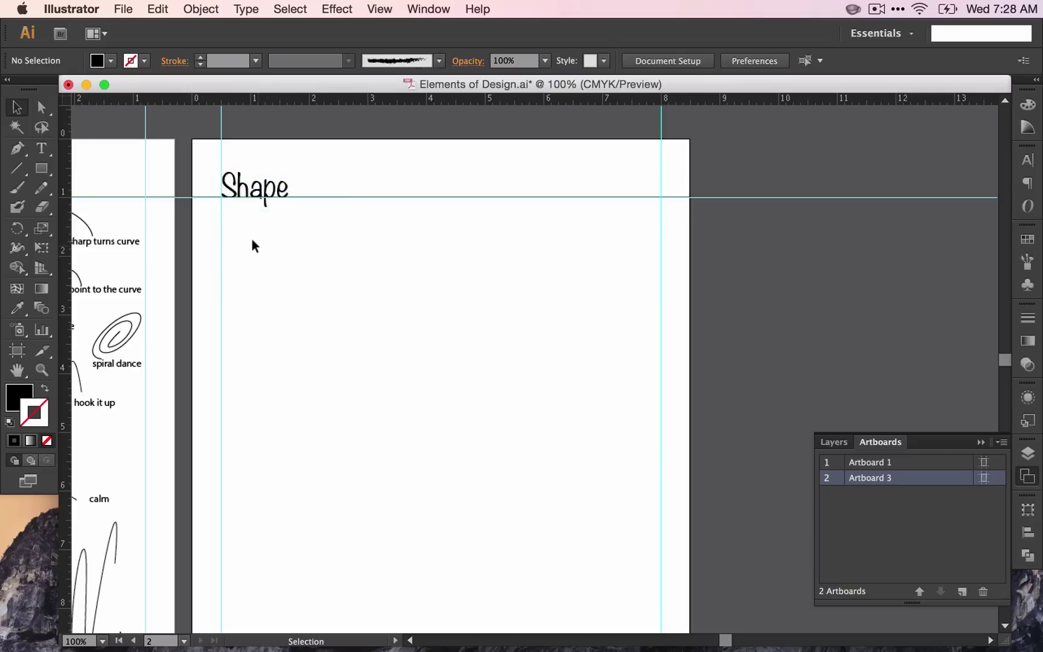
pyautogui.click(41, 148)
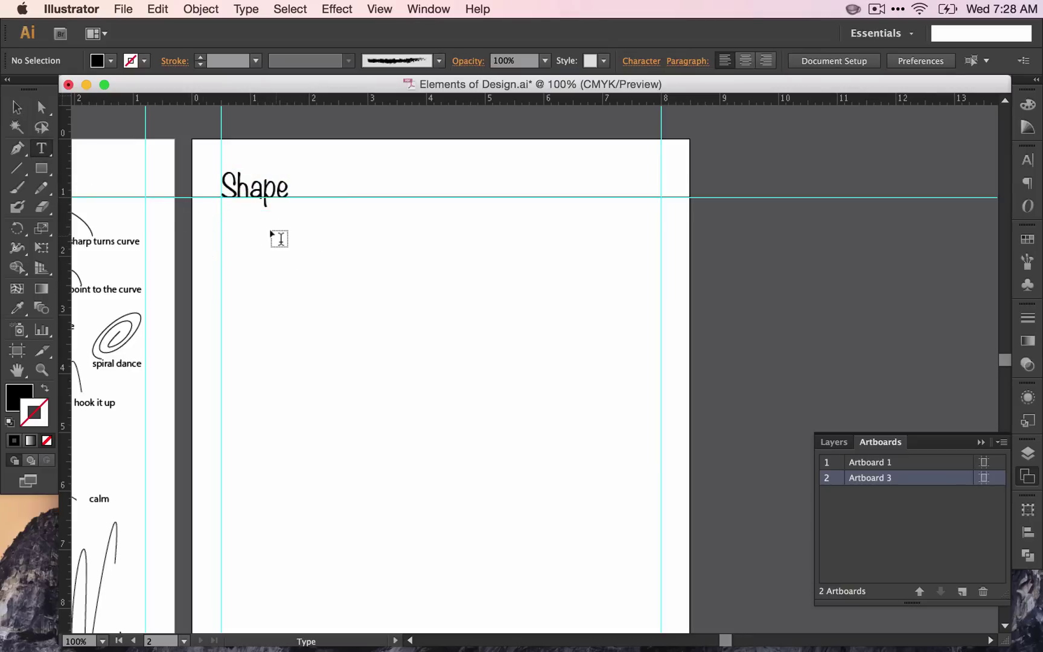
pyautogui.click(272, 206)
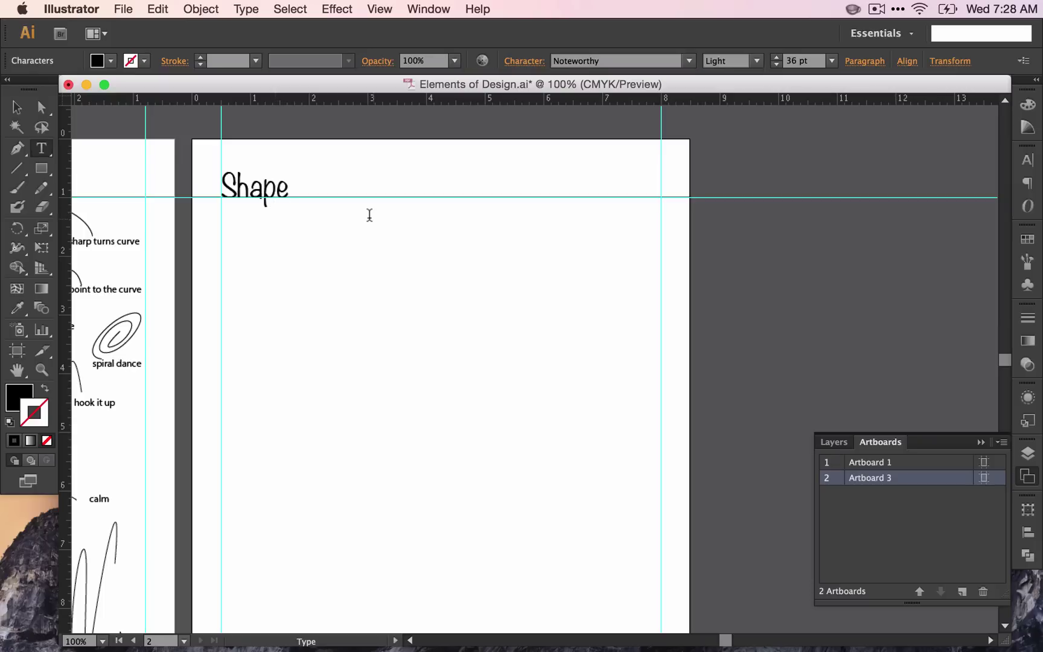
pyautogui.write('Geomet')
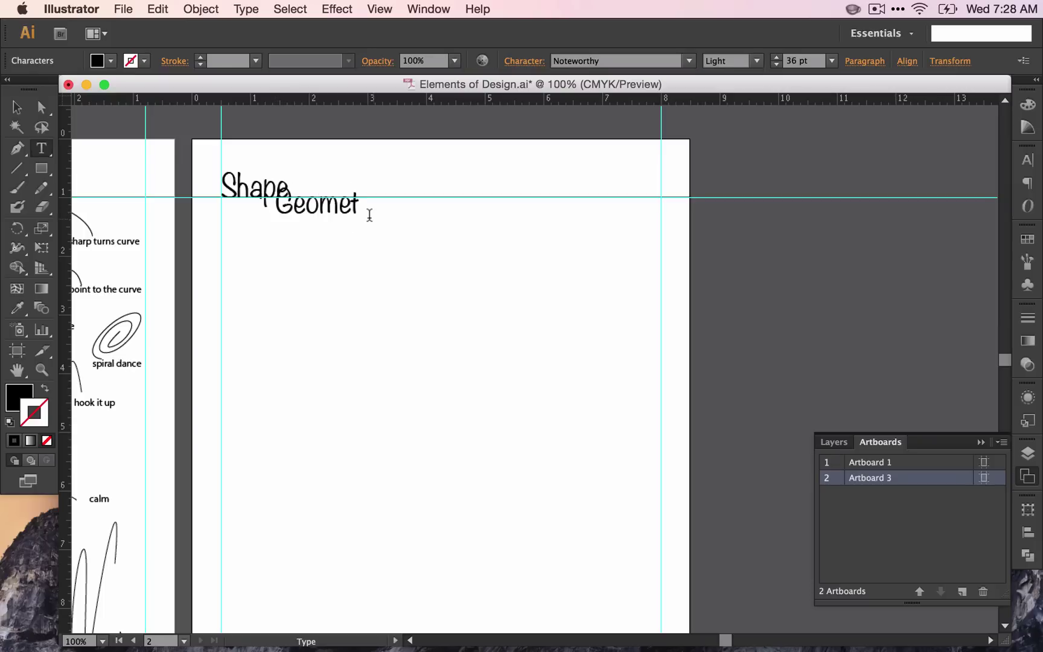
pyautogui.write('ric')
pyautogui.click(16, 107)
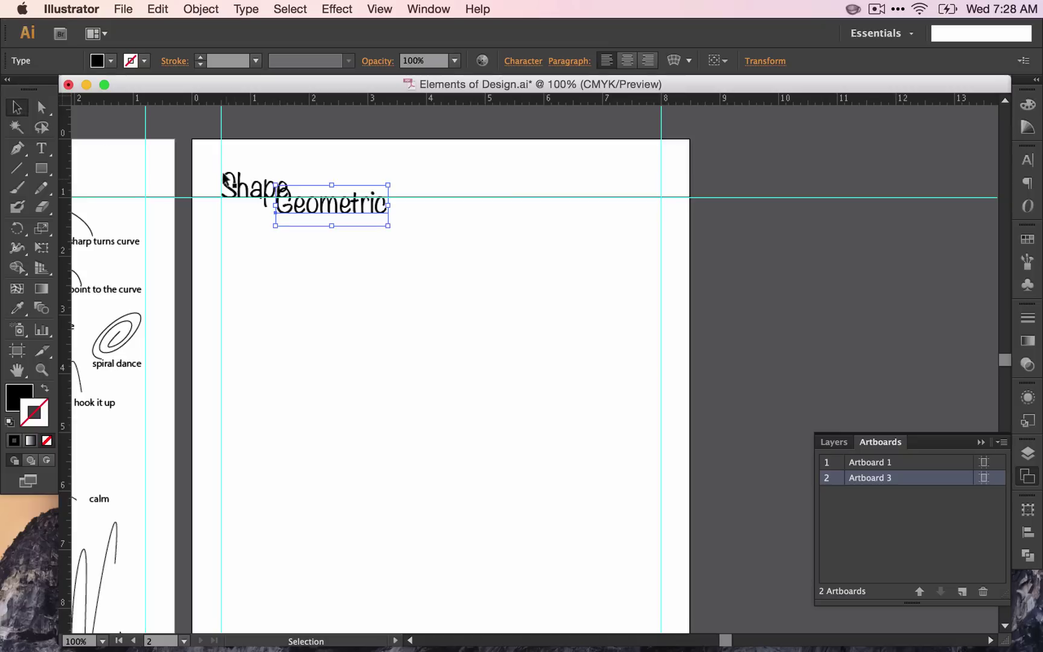
pyautogui.moveTo(309, 205); pyautogui.dragTo(253, 227)
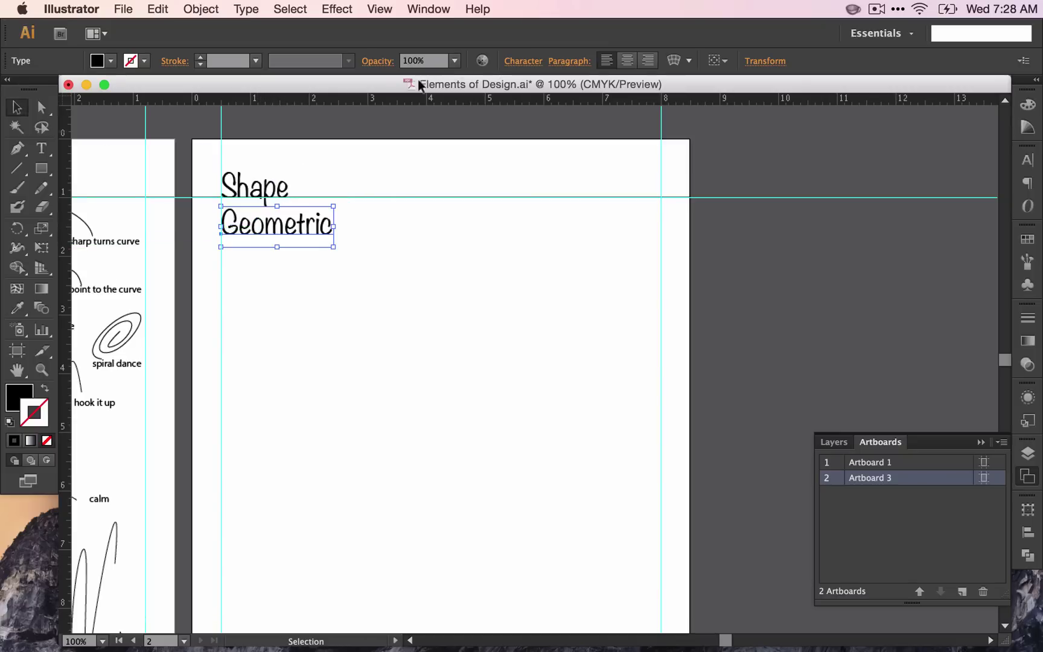
# Step: Reduce the Geometric text to 24 pt in the Character panel
pyautogui.click(523, 61)
pyautogui.click(375, 139)
pyautogui.click(375, 139)
pyautogui.click(375, 140)
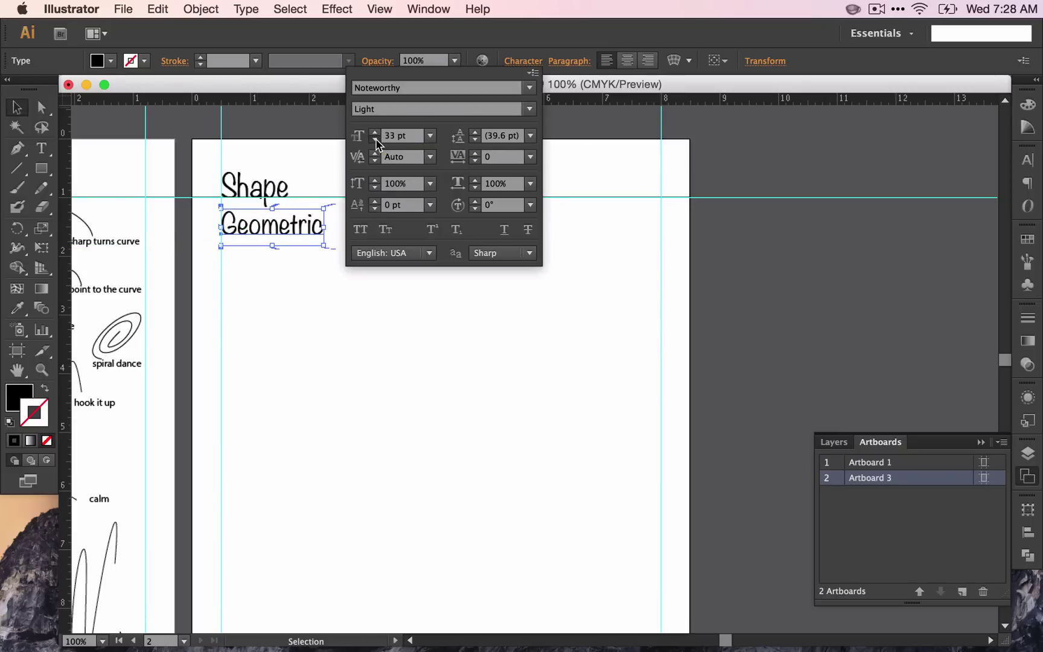
pyautogui.click(375, 139)
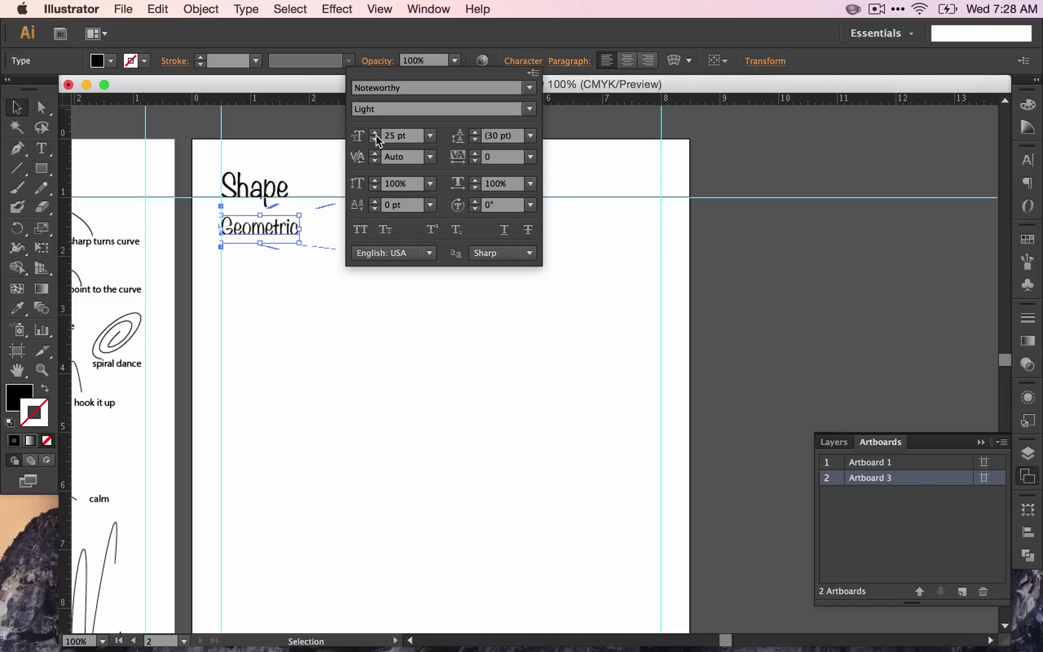
pyautogui.click(375, 140)
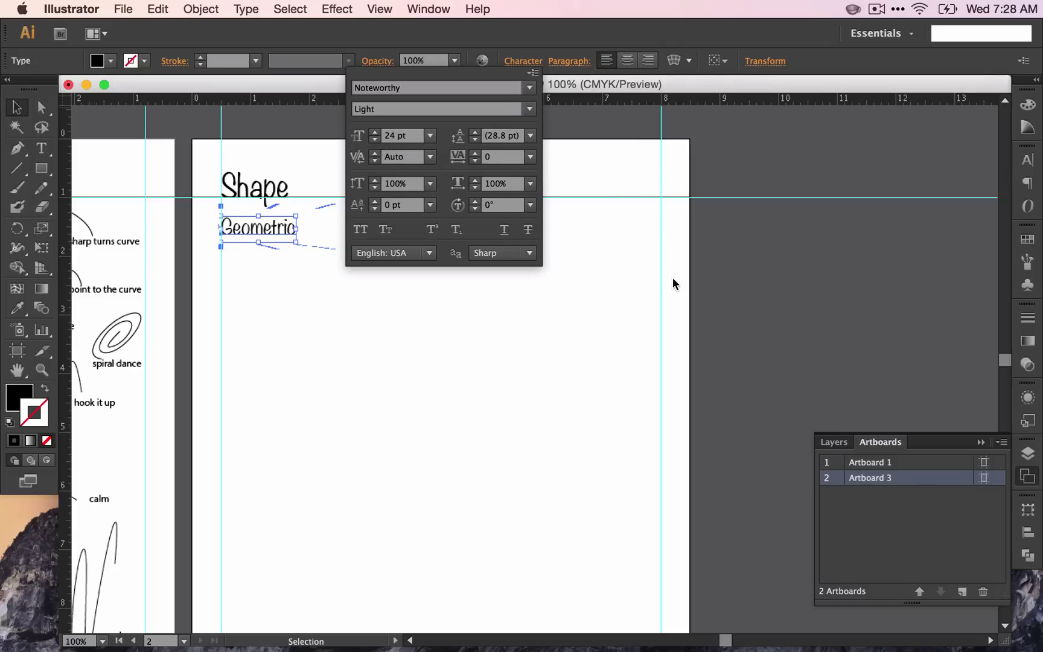
# Step: Deselect the Geometric text and choose the plain Rectangle Tool
pyautogui.click(360, 241)
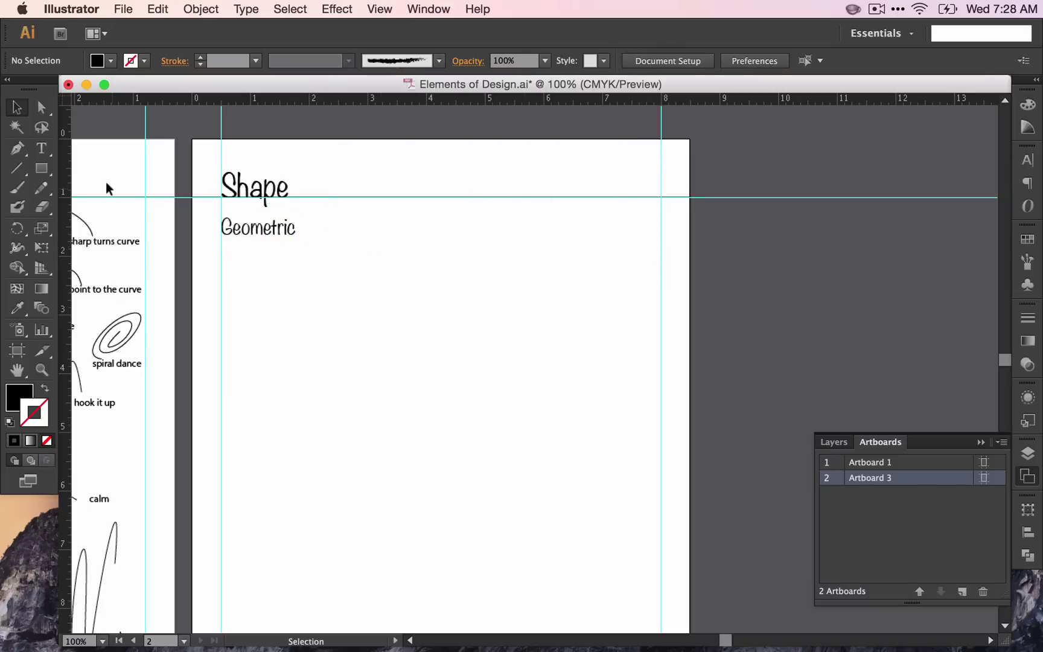
pyautogui.click(42, 169)
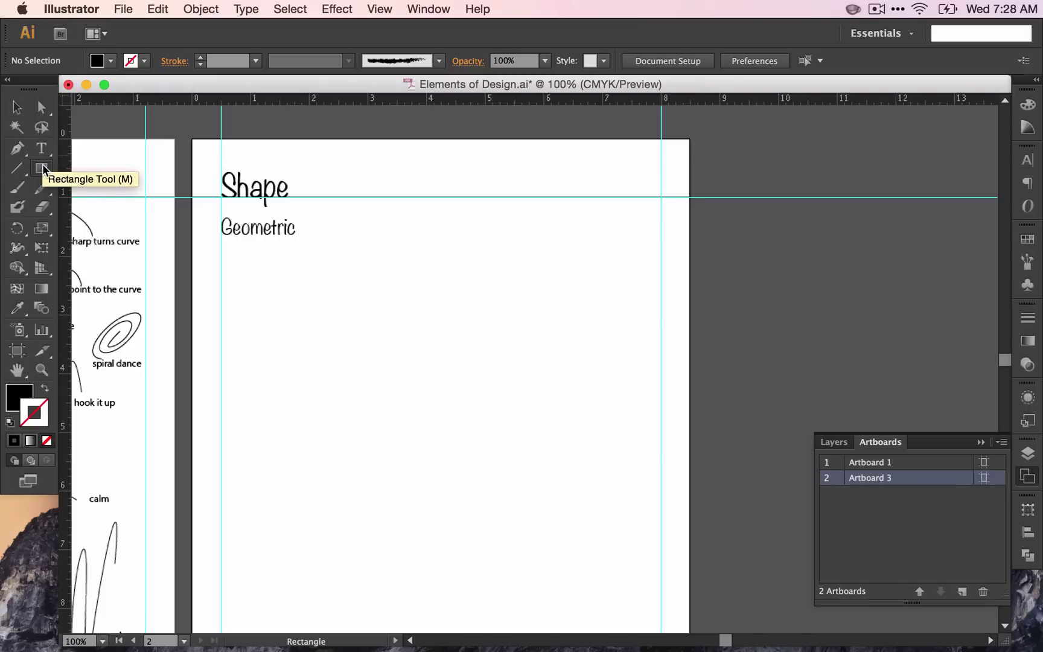
pyautogui.click(42, 169)
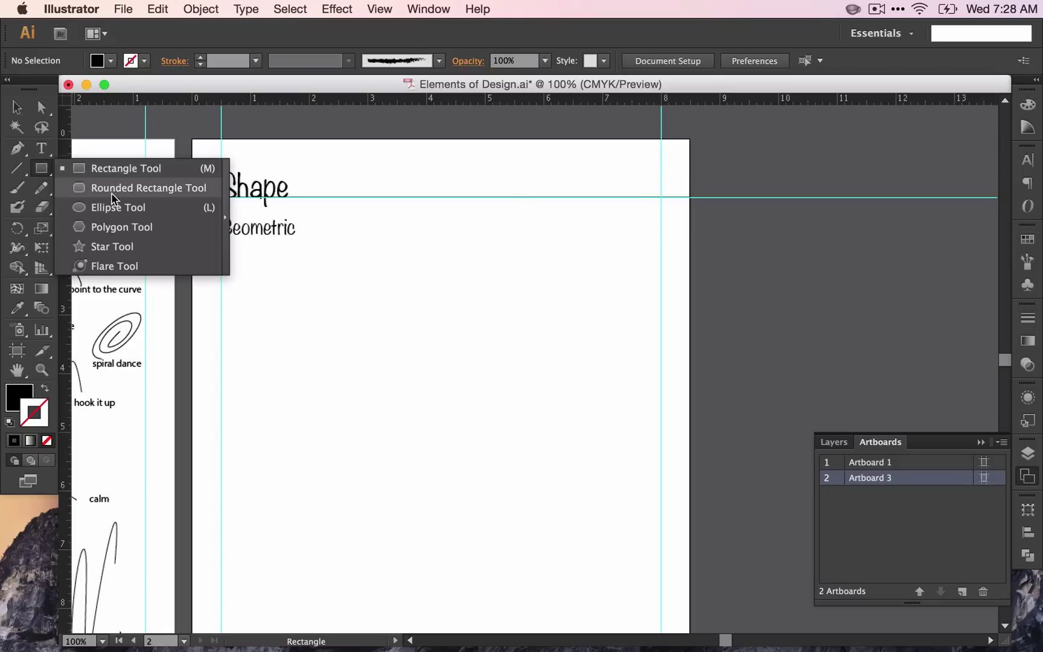
pyautogui.click(135, 168)
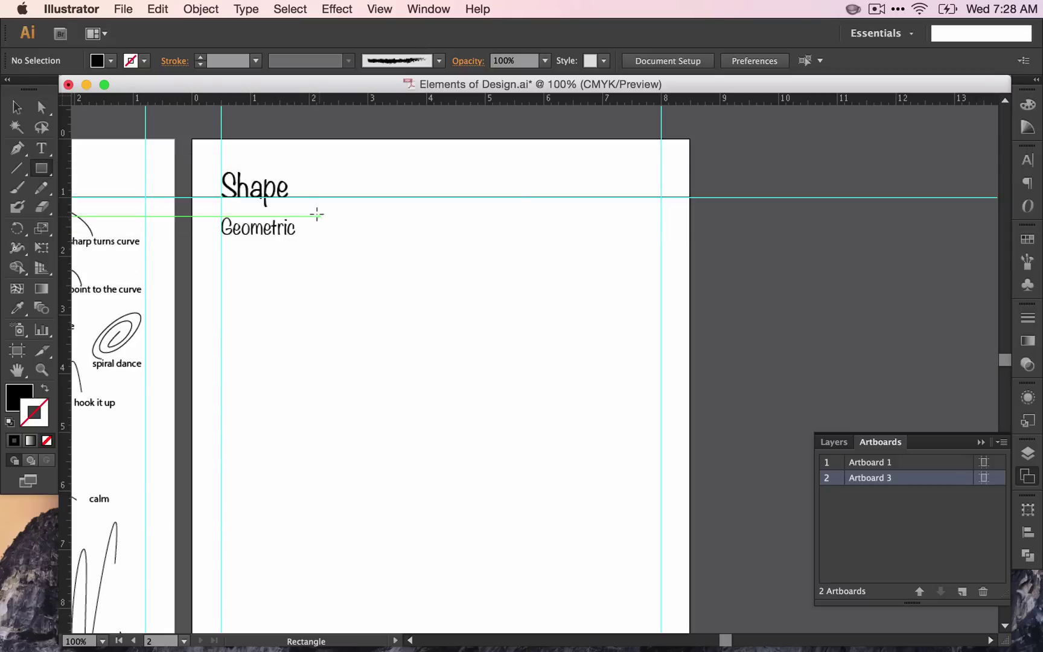
# Step: Draw a wide bar, two squares, a rounded bar and a rounded square in black
pyautogui.moveTo(317, 214); pyautogui.dragTo(539, 258)
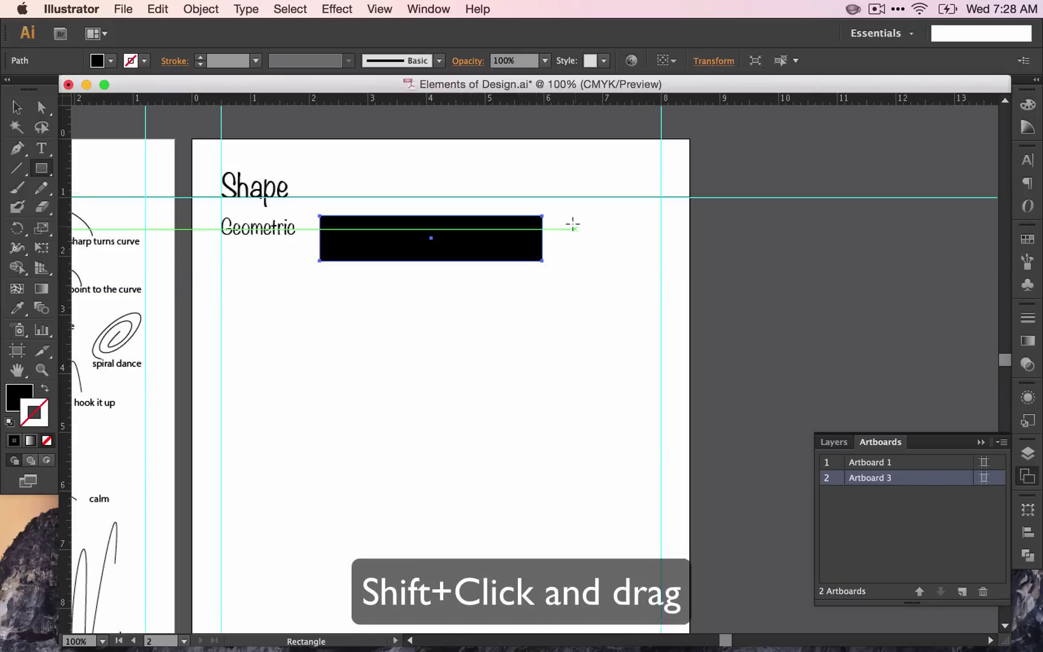
pyautogui.moveTo(573, 224); pyautogui.dragTo(630, 284)
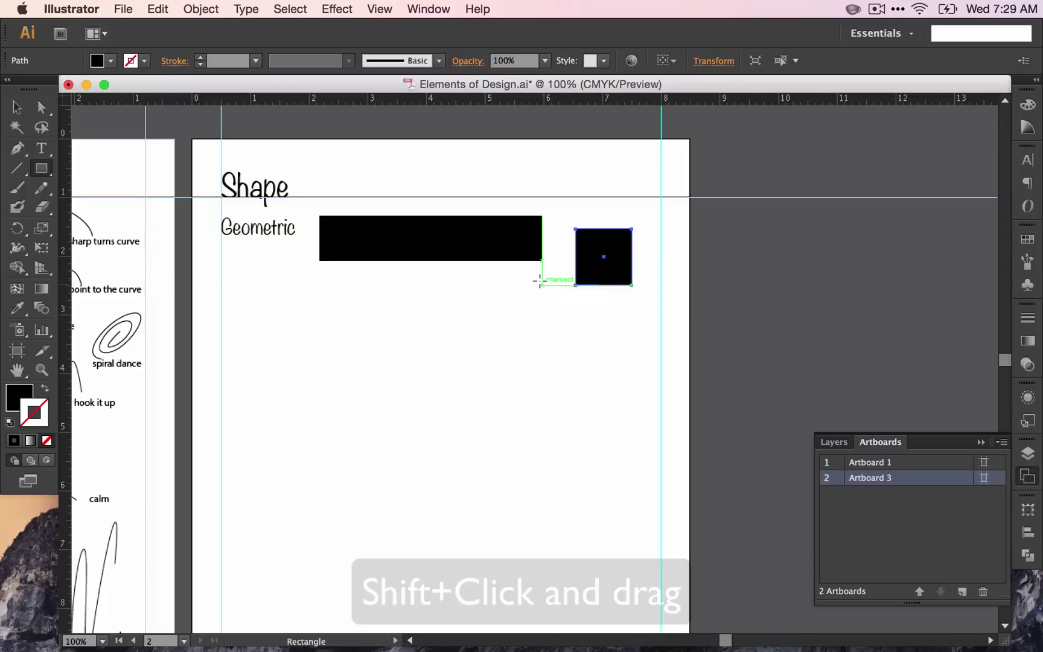
pyautogui.moveTo(543, 283); pyautogui.dragTo(491, 302)
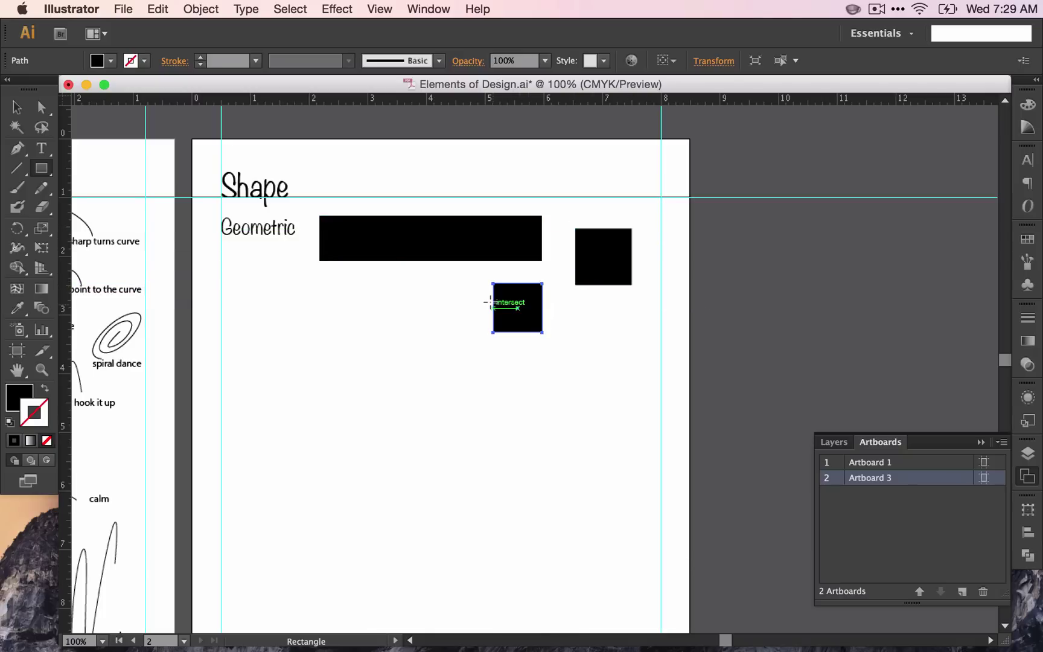
pyautogui.moveTo(41, 168); pyautogui.dragTo(117, 197)
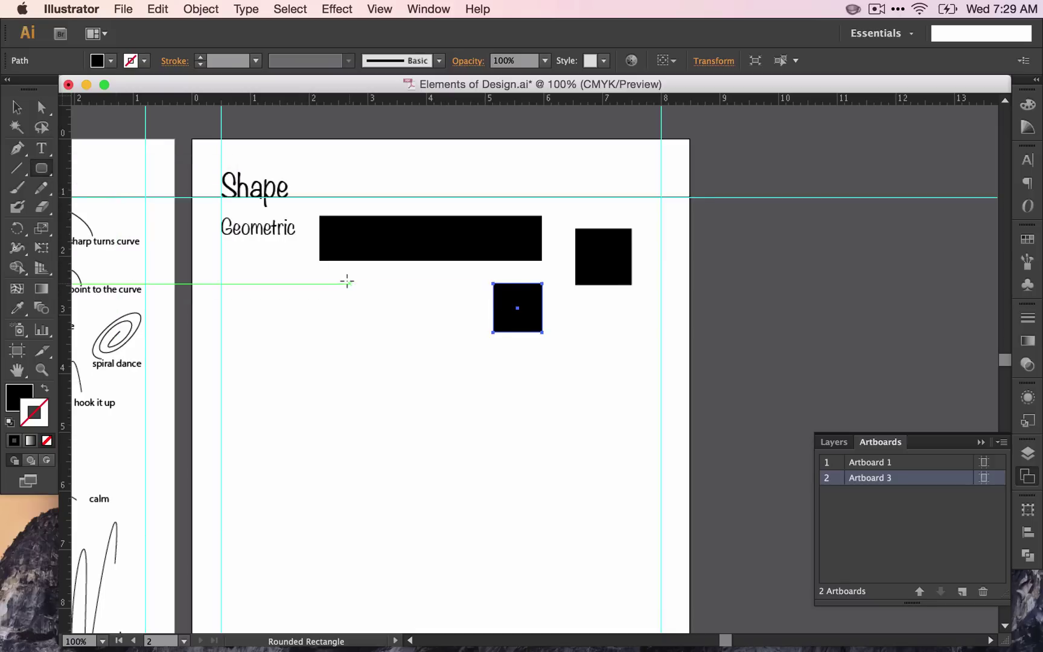
pyautogui.moveTo(349, 283); pyautogui.dragTo(475, 329)
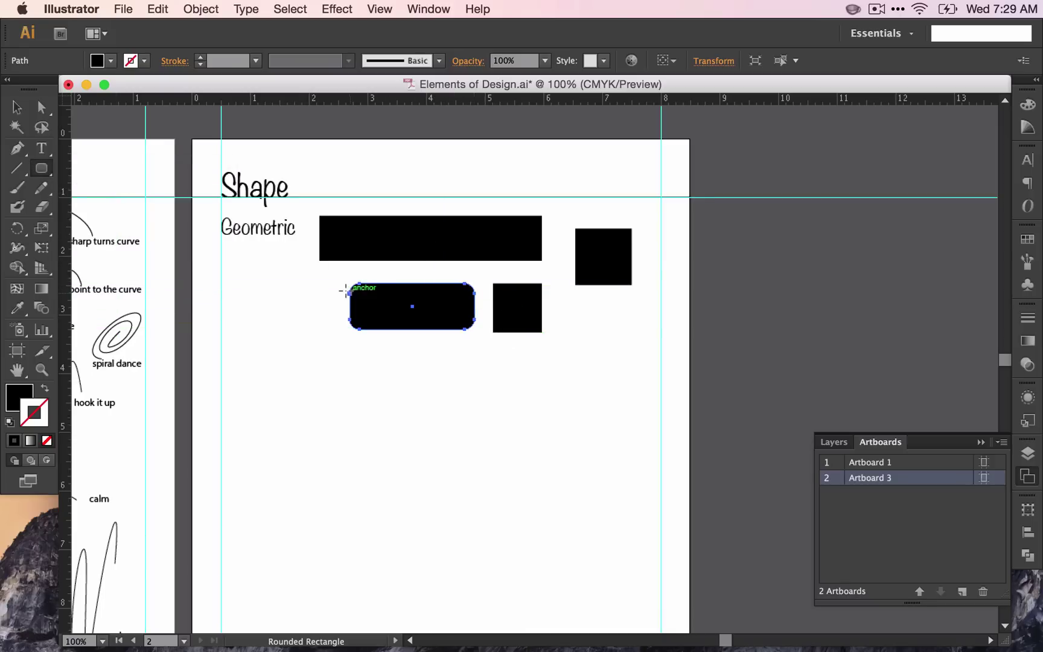
pyautogui.moveTo(332, 294); pyautogui.dragTo(256, 356)
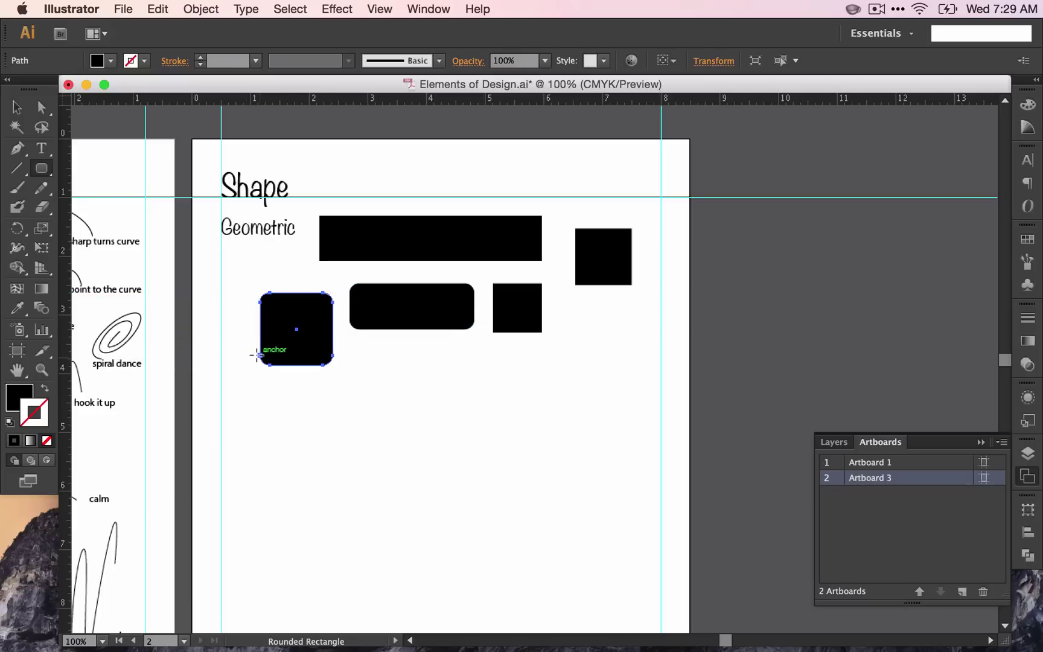
# Step: Draw a flat ellipse, an oval and small circles below the rounded bar
pyautogui.click(38, 172)
pyautogui.click(106, 207)
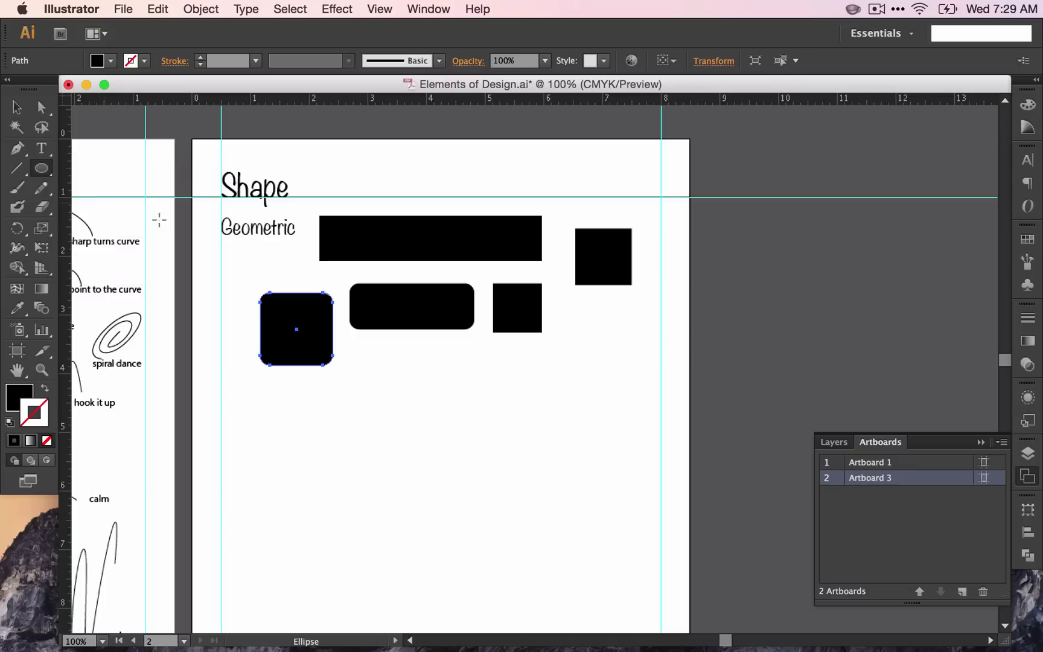
pyautogui.moveTo(368, 350); pyautogui.dragTo(470, 371)
pyautogui.moveTo(543, 366); pyautogui.dragTo(661, 354)
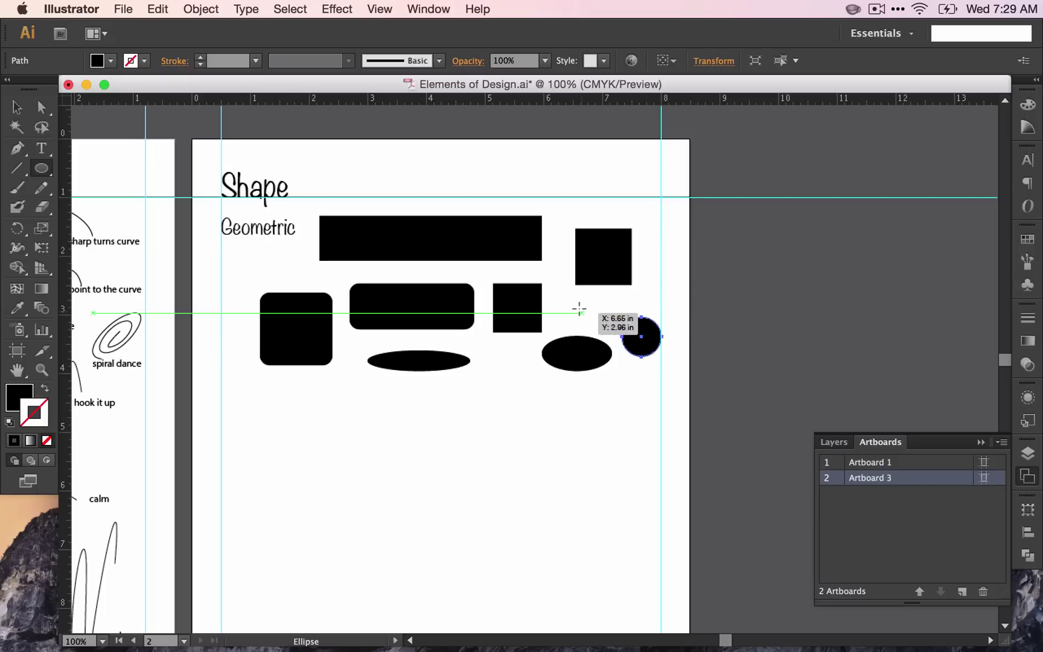
pyautogui.moveTo(500, 350); pyautogui.dragTo(517, 366)
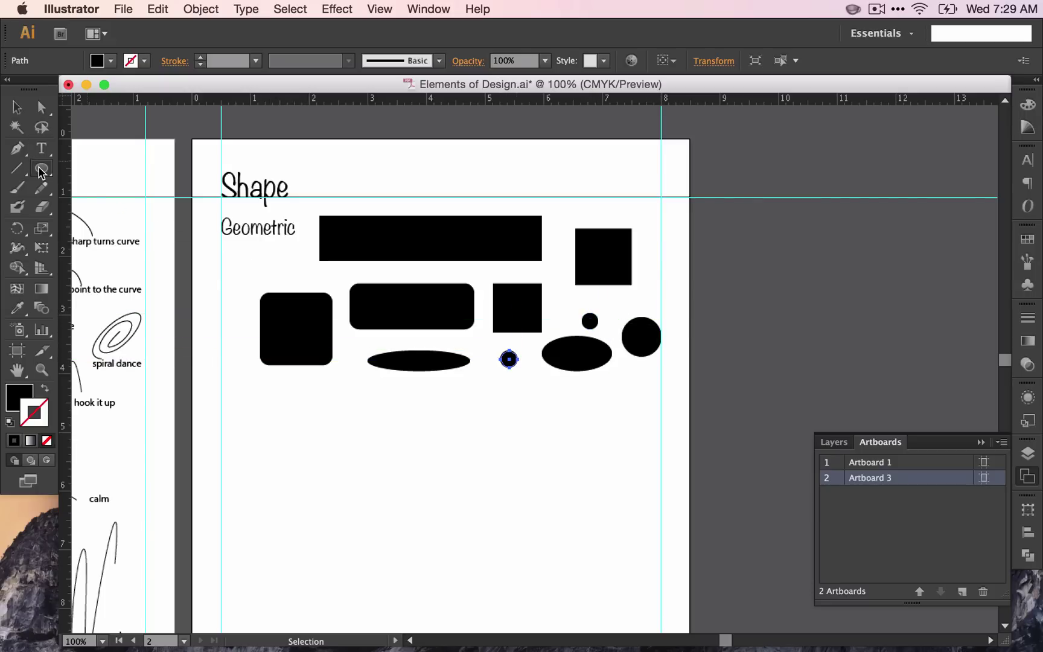
# Step: Draw a round polygon, a 3-sided triangle and a 4-sided square with the Polygon tool
pyautogui.moveTo(41, 169); pyautogui.dragTo(113, 227)
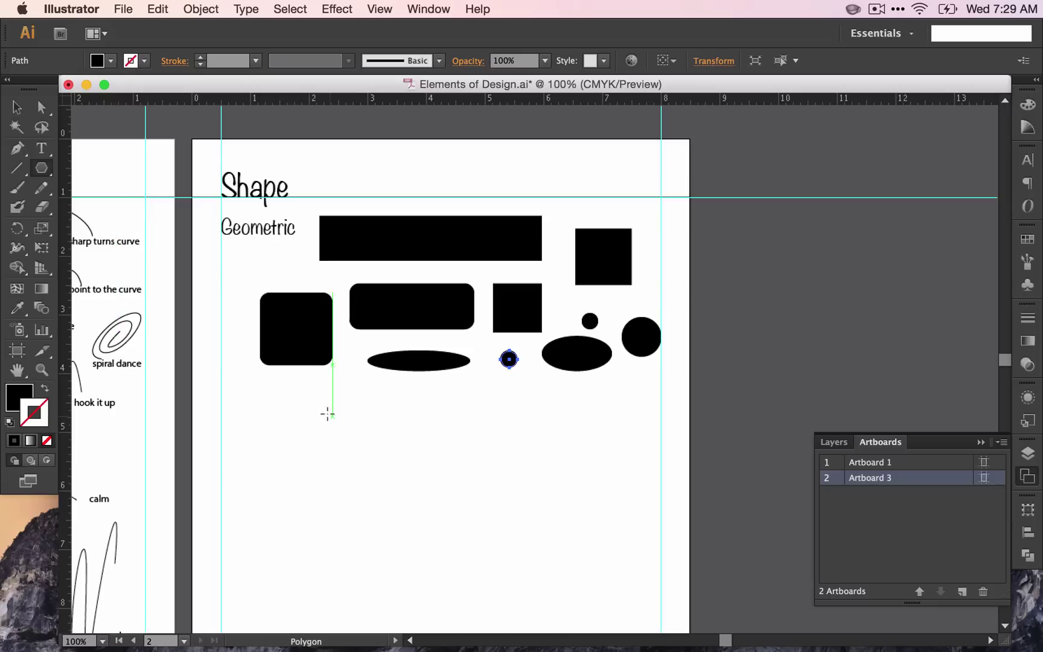
pyautogui.moveTo(305, 390); pyautogui.dragTo(325, 397)
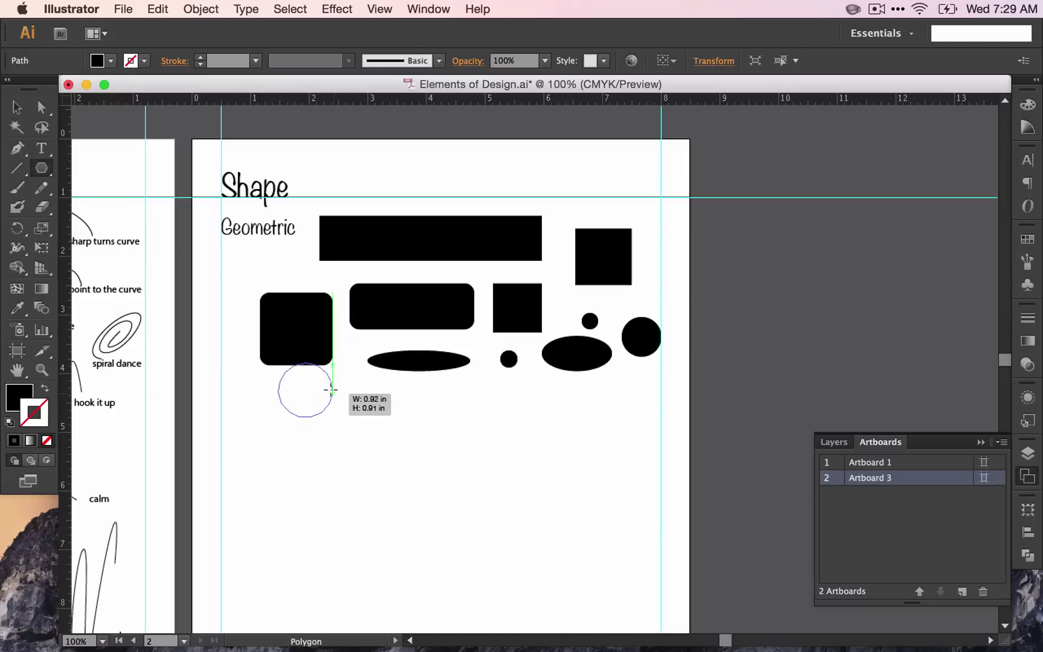
pyautogui.moveTo(332, 389); pyautogui.dragTo(399, 404)
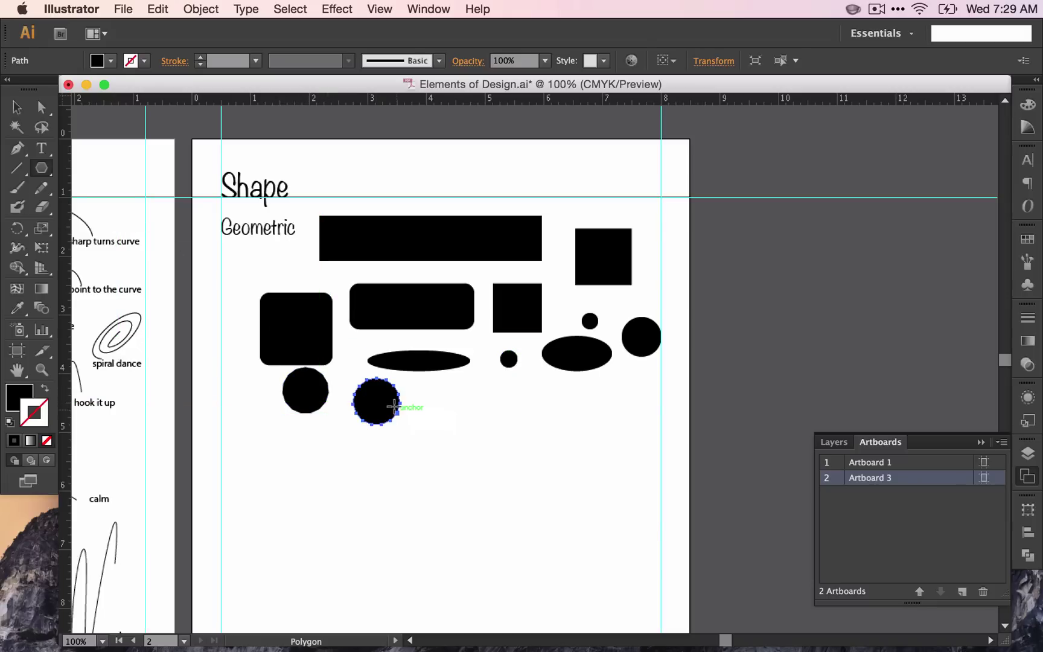
pyautogui.click(480, 399)
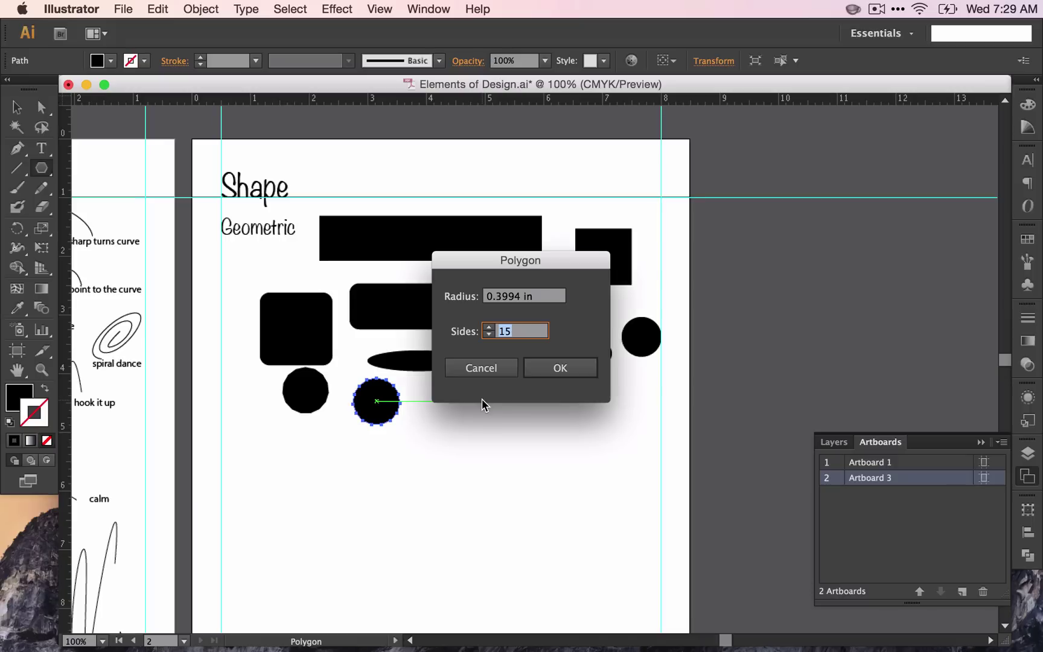
pyautogui.click(491, 334)
pyautogui.write('10')
pyautogui.click(578, 373)
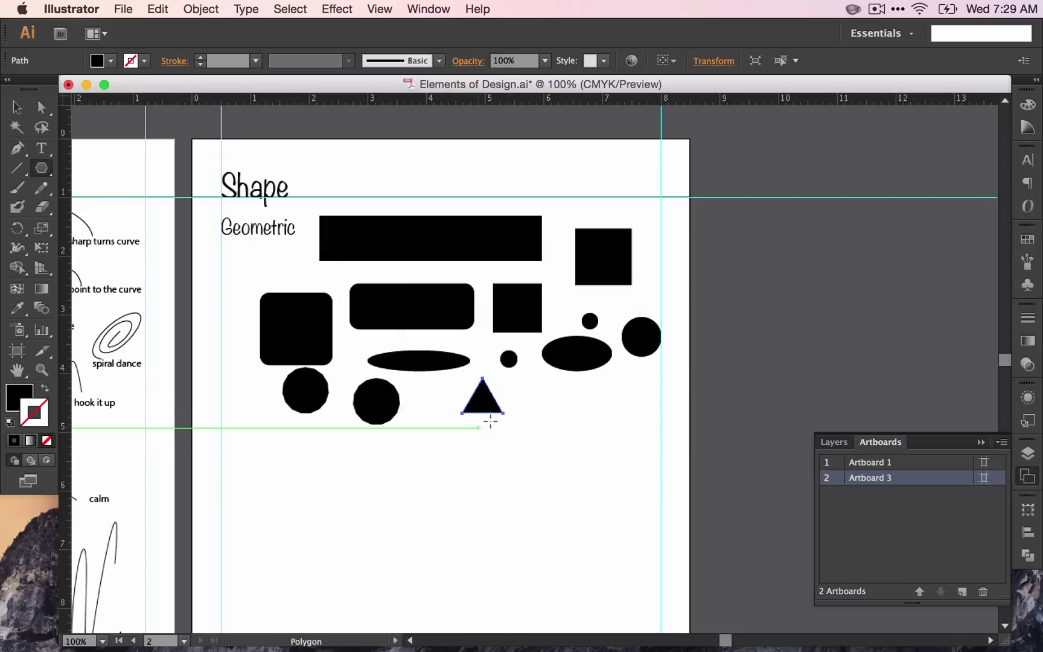
pyautogui.click(536, 394)
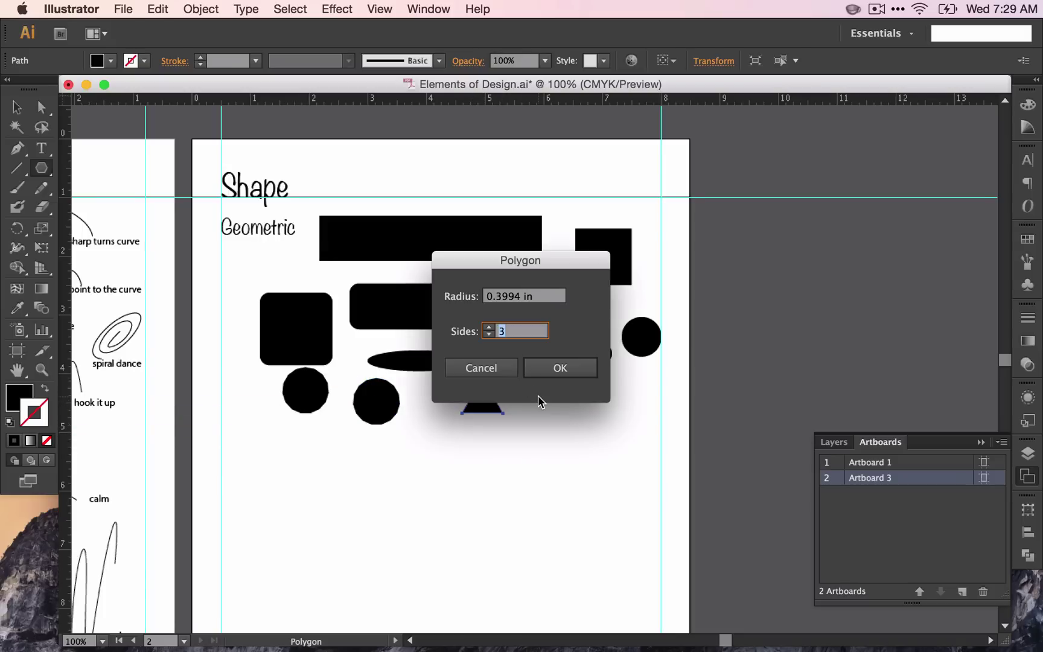
pyautogui.click(551, 366)
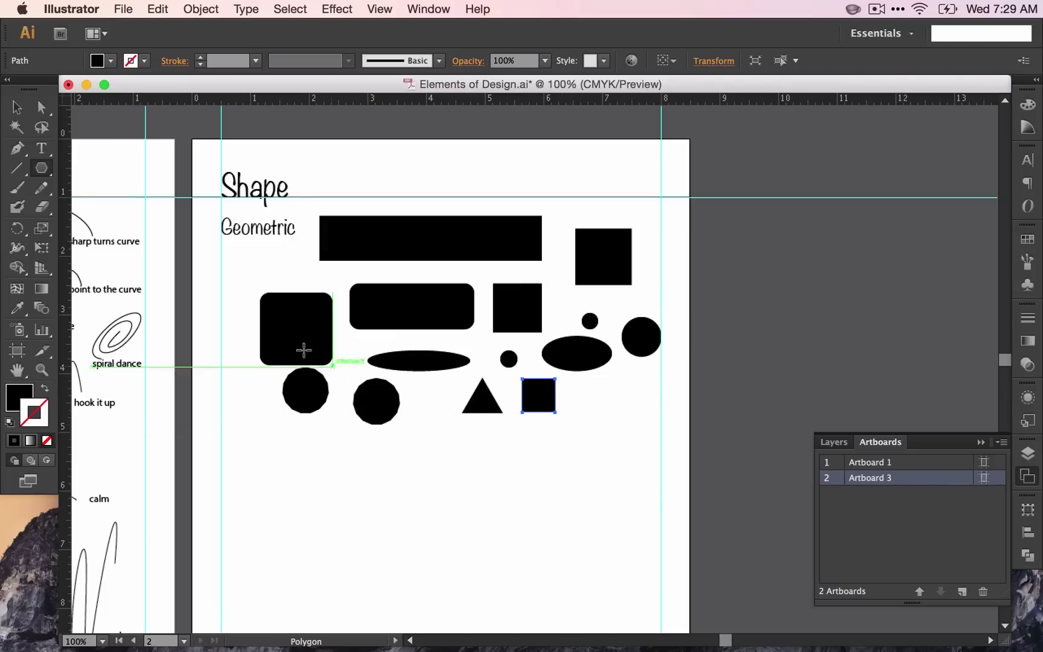
# Step: Draw a three-point star, a five-point star and a 13-point starburst, moving the starburst beside the circles
pyautogui.moveTo(42, 173); pyautogui.dragTo(96, 245)
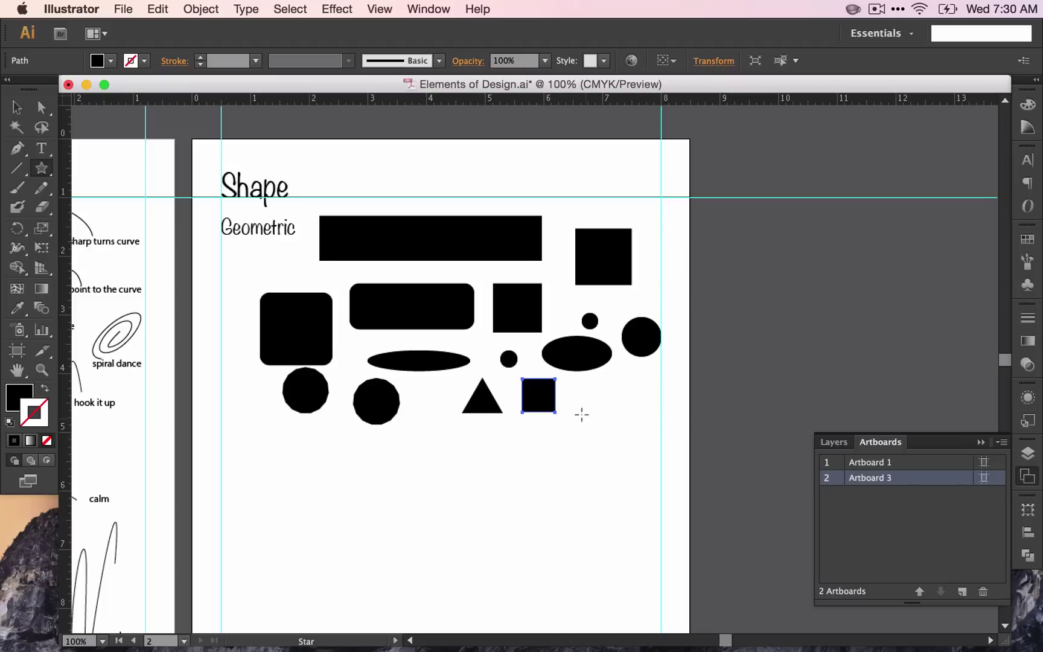
pyautogui.moveTo(582, 415); pyautogui.dragTo(620, 402)
pyautogui.click(631, 391)
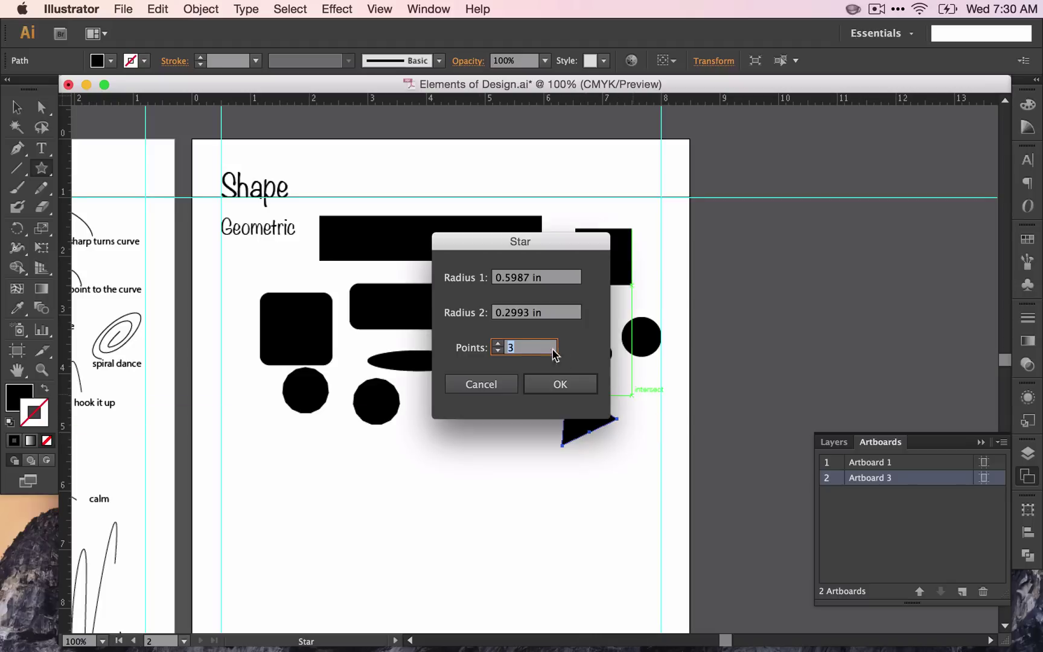
pyautogui.write('5')
pyautogui.click(571, 385)
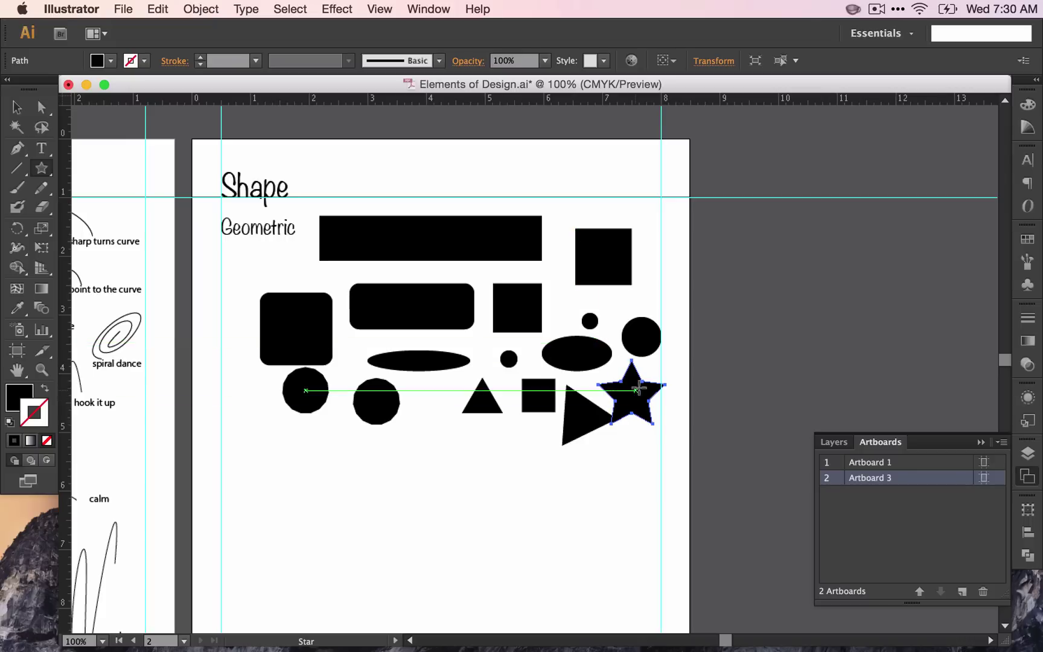
pyautogui.click(408, 445)
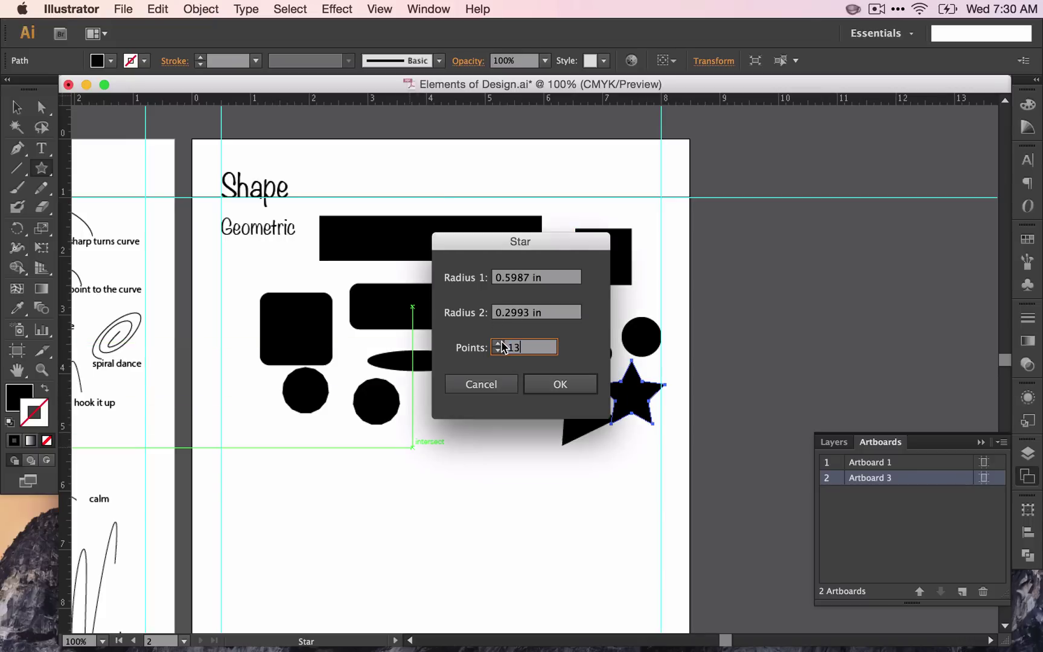
pyautogui.click(559, 385)
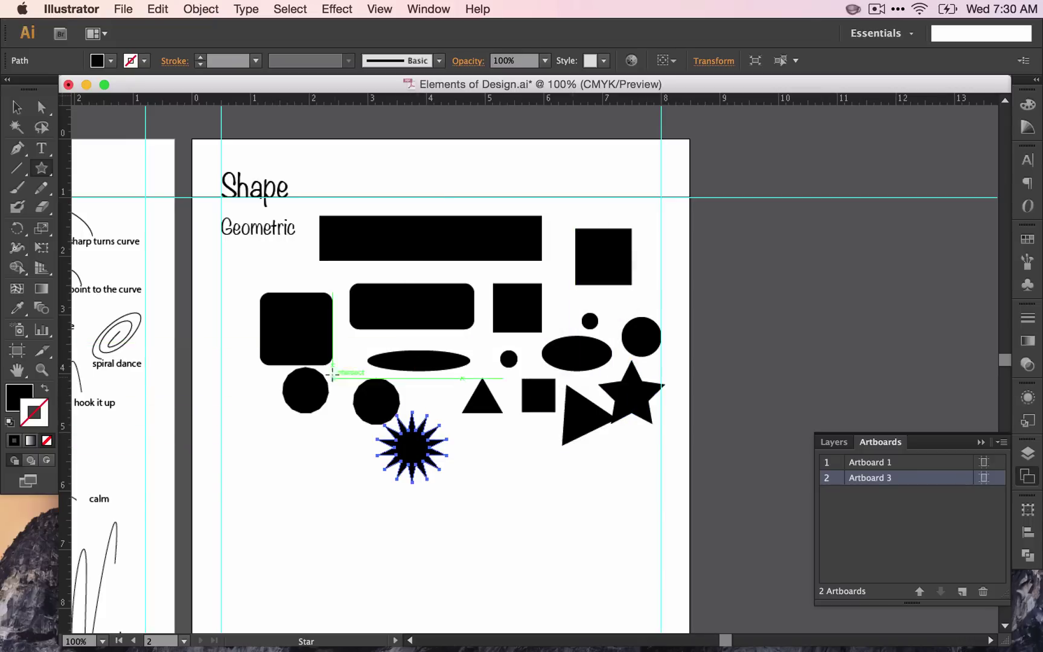
pyautogui.press('v')
pyautogui.moveTo(411, 447); pyautogui.dragTo(430, 419)
pyautogui.click(500, 447)
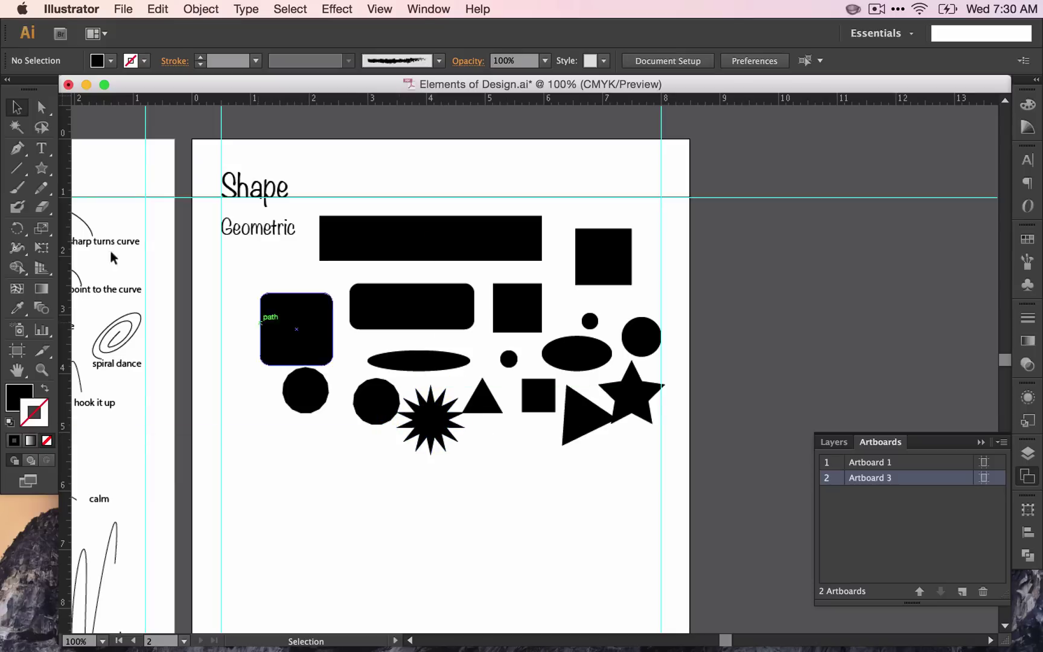
pyautogui.click(41, 168)
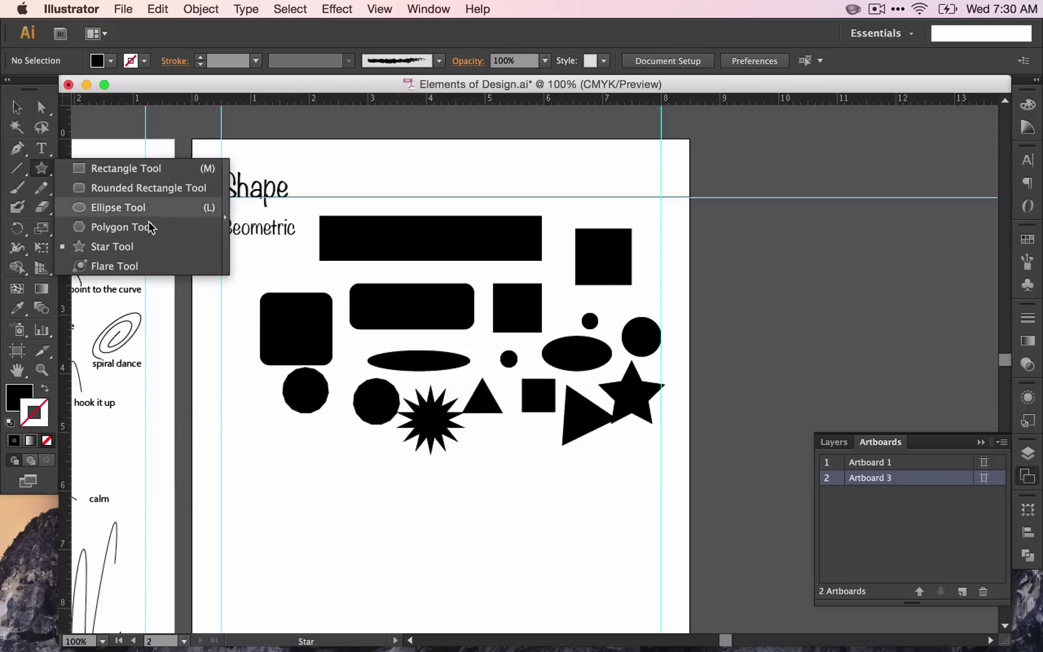
pyautogui.click(127, 265)
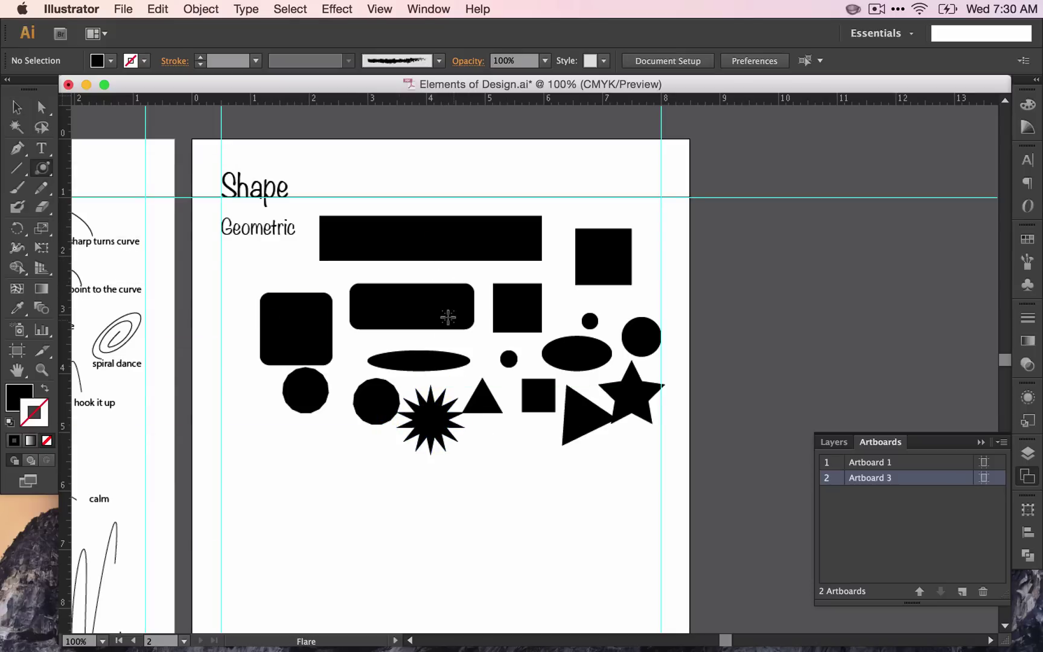
pyautogui.click(259, 445)
pyautogui.click(637, 464)
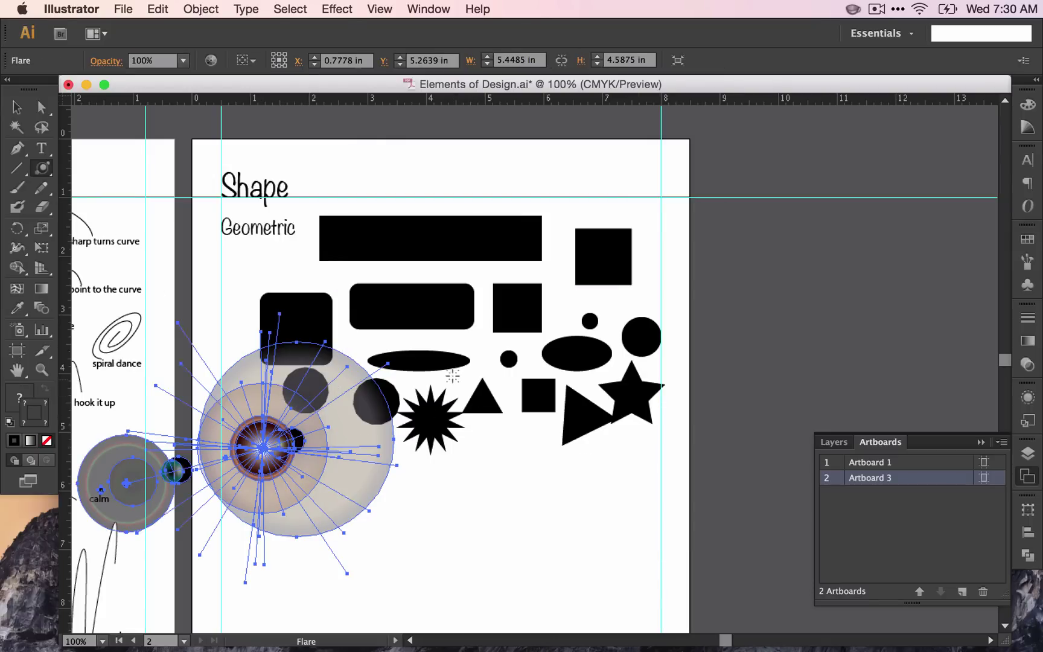
pyautogui.moveTo(453, 376); pyautogui.dragTo(555, 351)
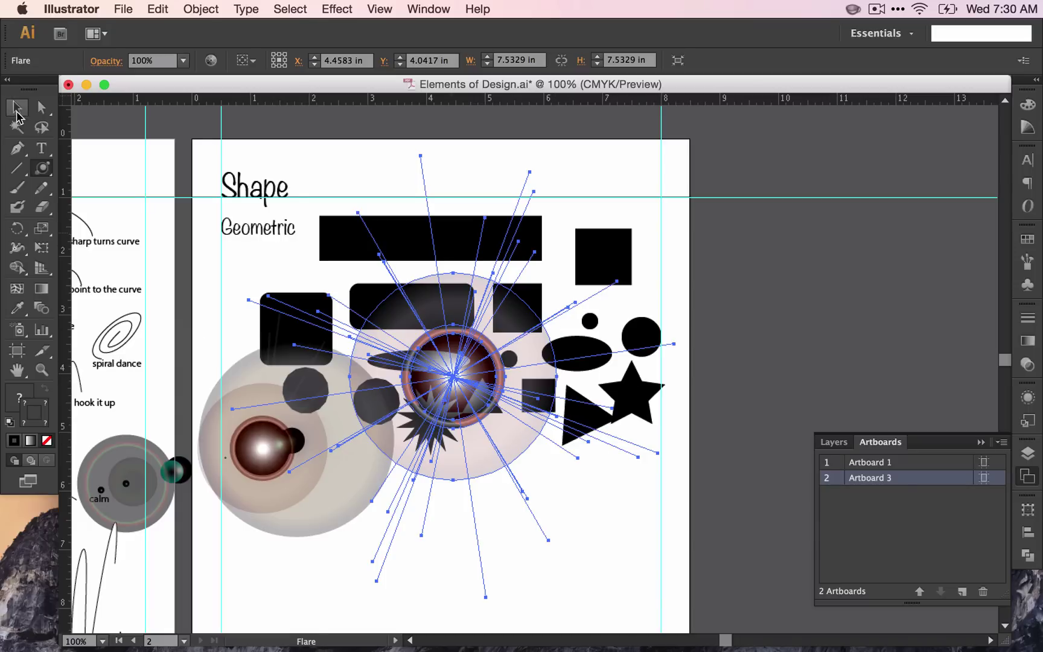
pyautogui.click(16, 107)
pyautogui.click(274, 260)
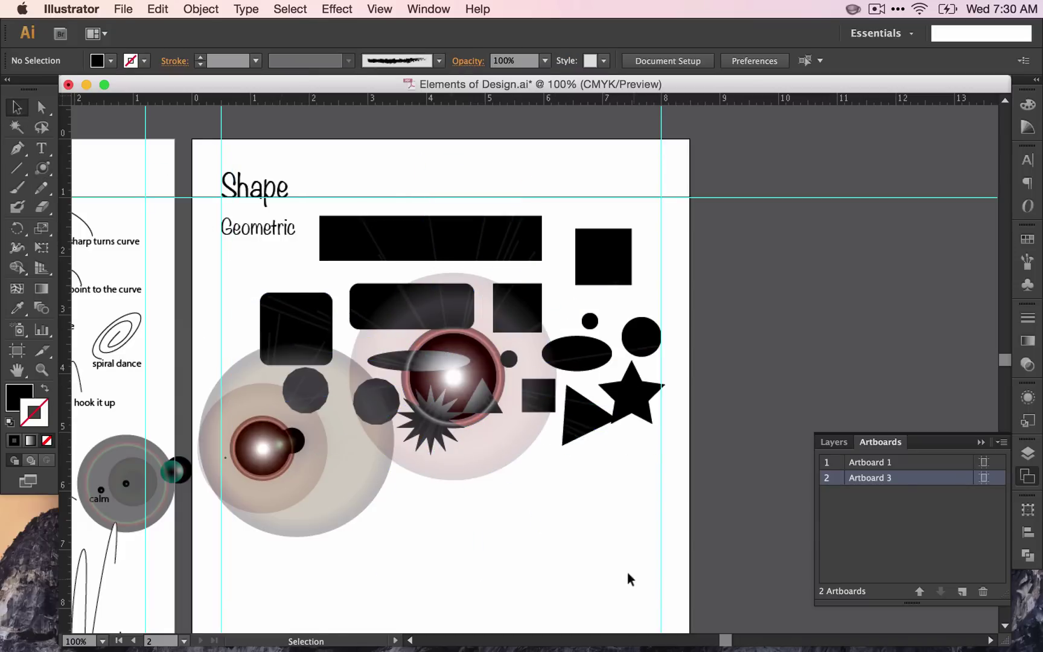
pyautogui.click(425, 412)
# Step: Delete the lens flares and give the wide rounded rectangle a red stroke
pyautogui.press('Delete')
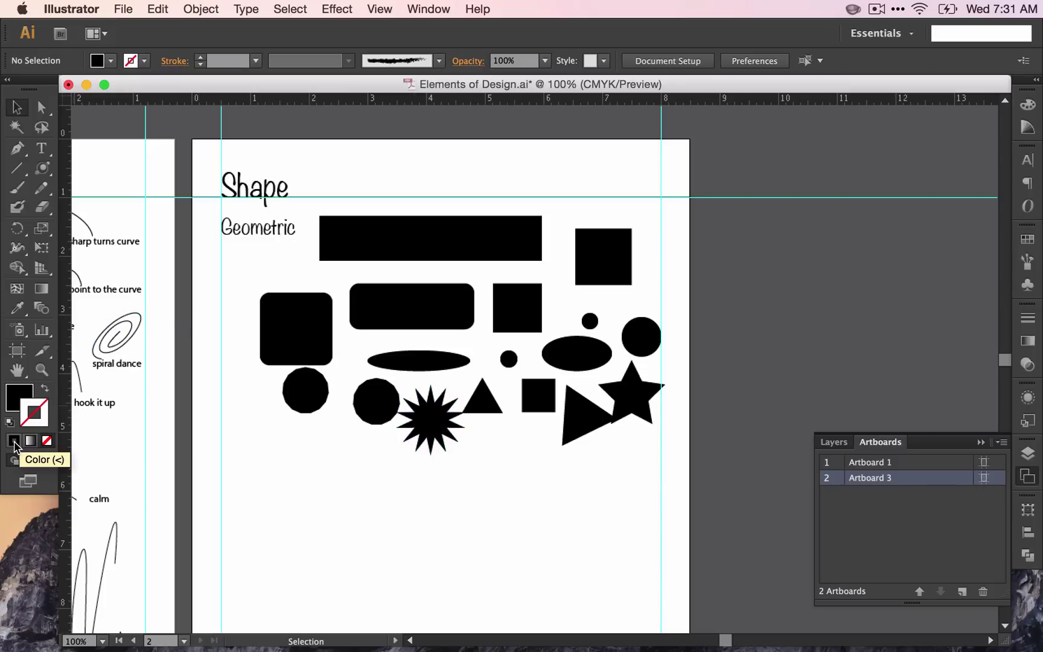
pyautogui.click(143, 61)
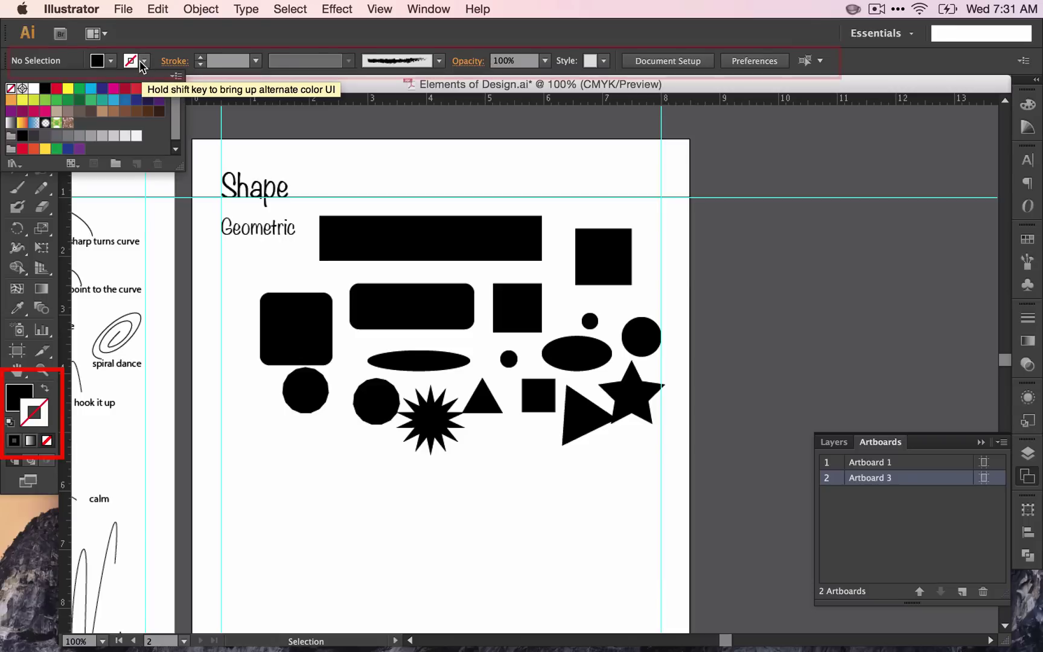
pyautogui.click(135, 90)
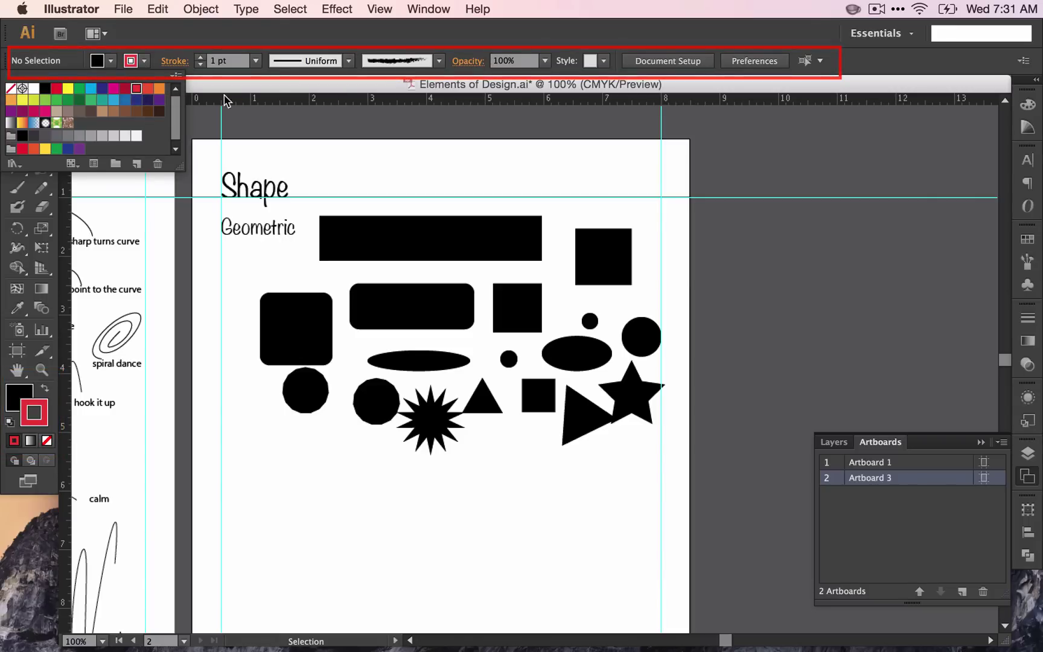
pyautogui.click(432, 319)
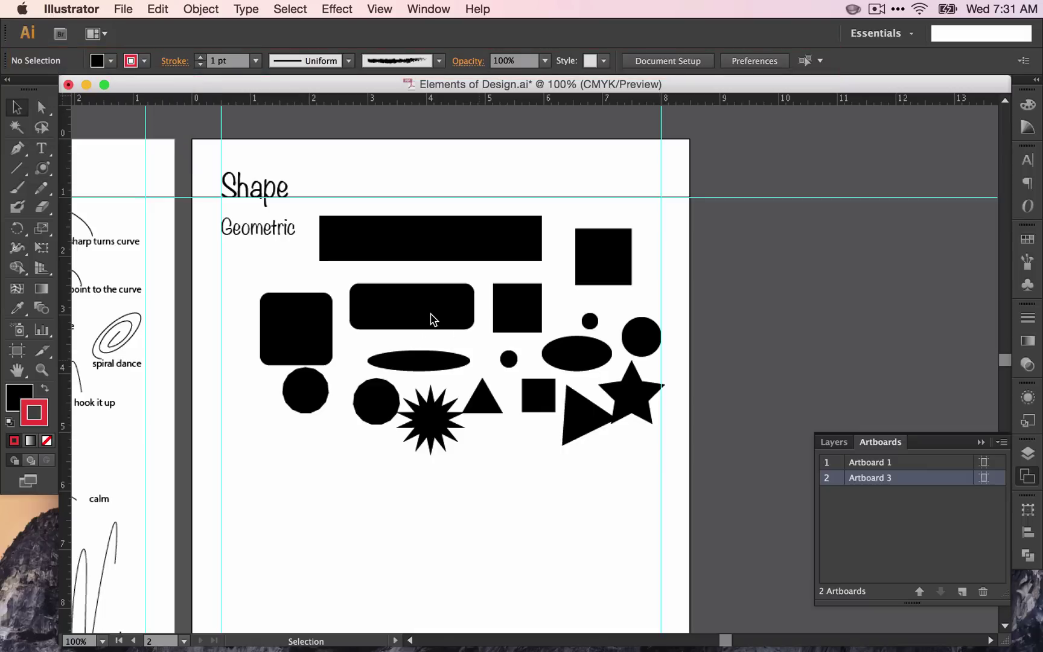
pyautogui.click(427, 313)
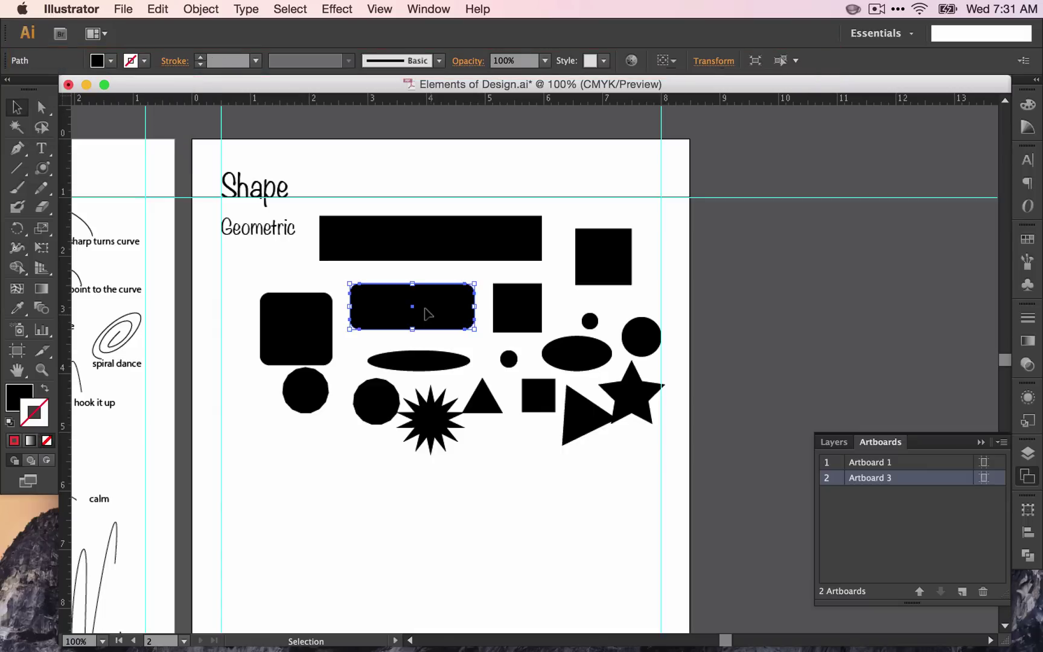
pyautogui.click(131, 61)
pyautogui.click(148, 88)
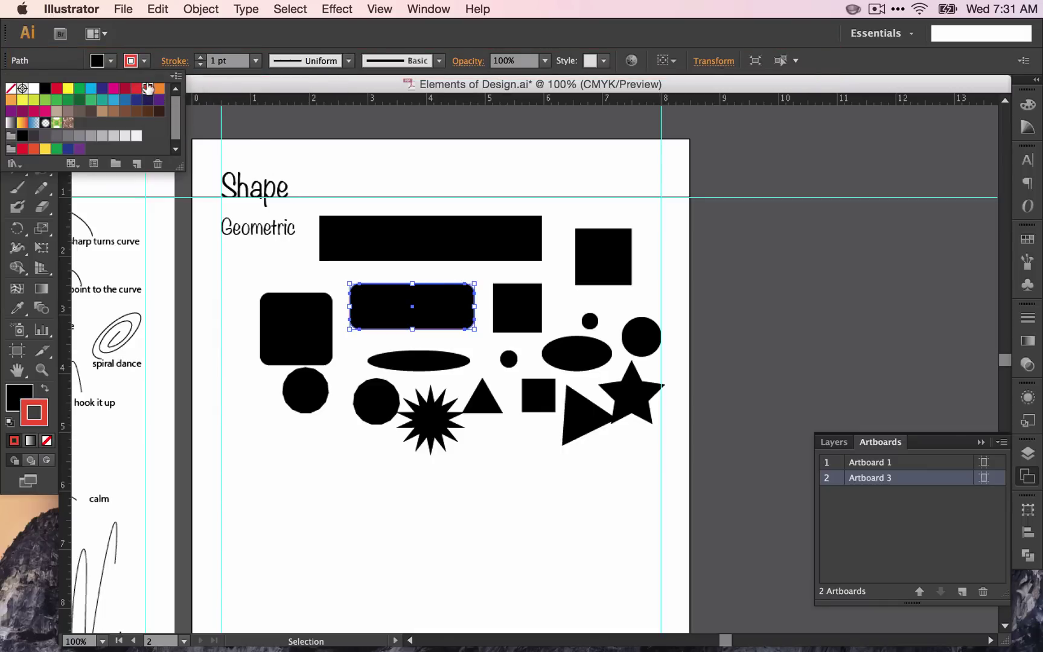
pyautogui.click(404, 295)
# Step: Thicken the rounded rectangle's stroke weight to 8 pt
pyautogui.scroll(3, 405, 298)
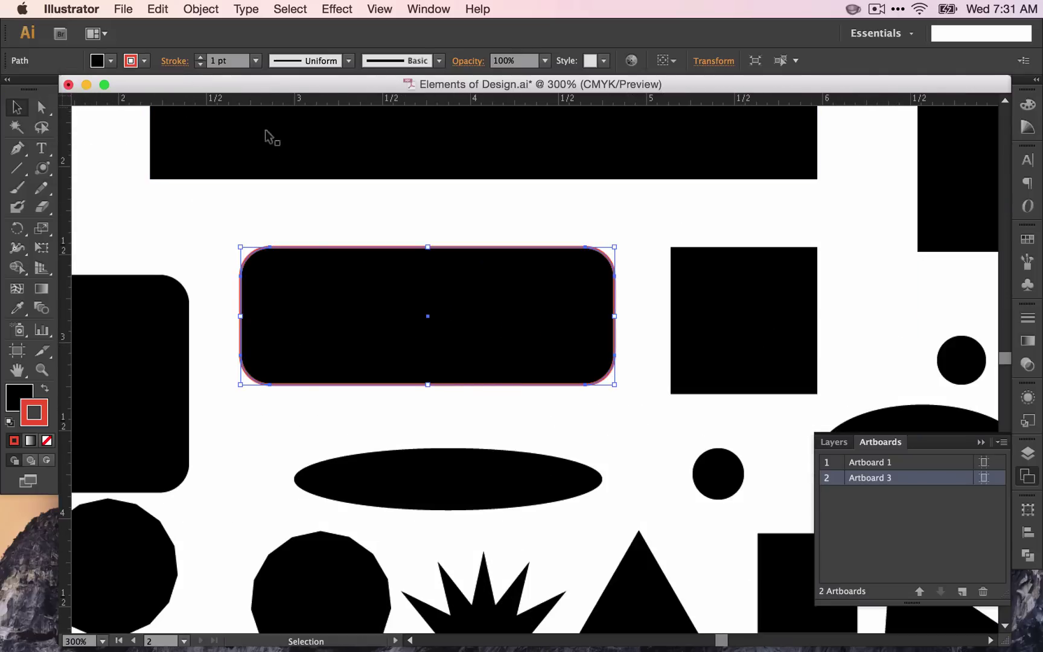
pyautogui.click(200, 58)
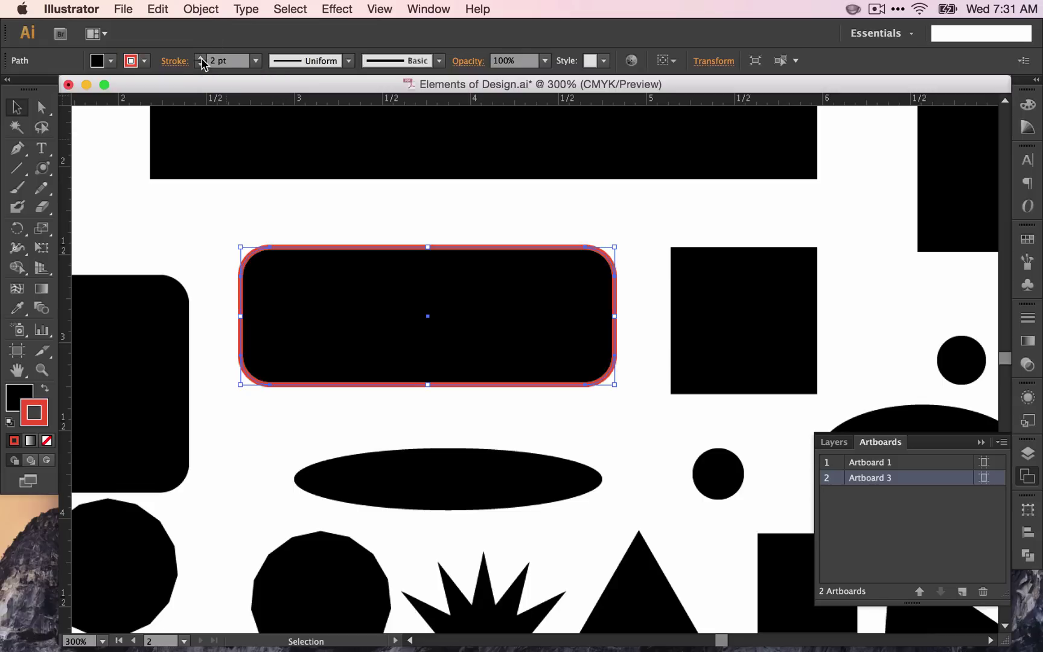
pyautogui.click(200, 58)
pyautogui.click(200, 58)
pyautogui.click(199, 57)
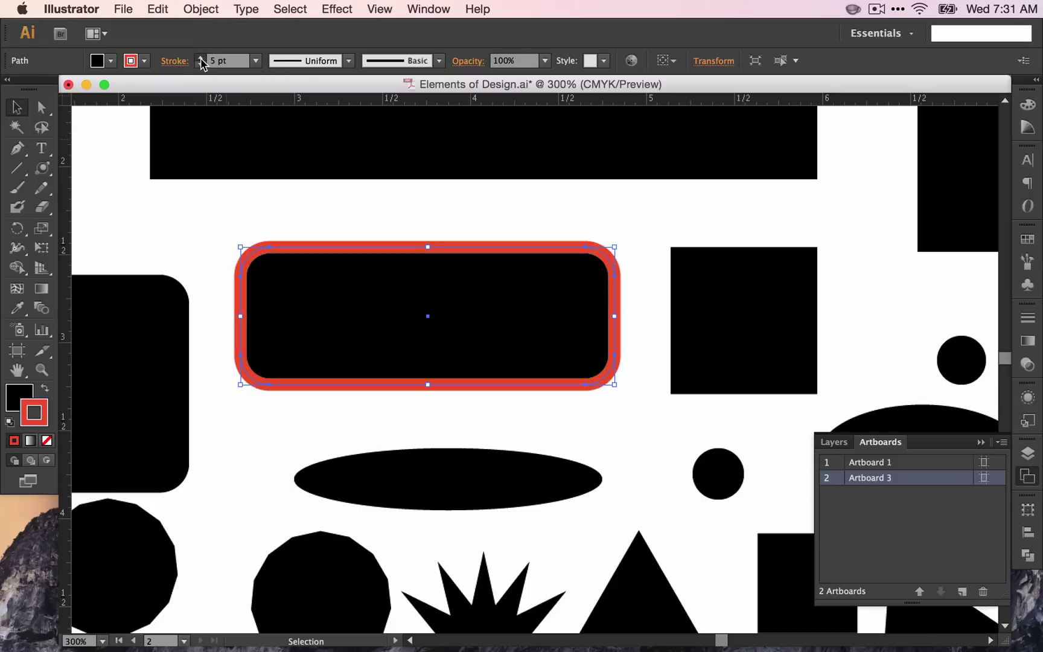
pyautogui.click(200, 58)
pyautogui.click(199, 58)
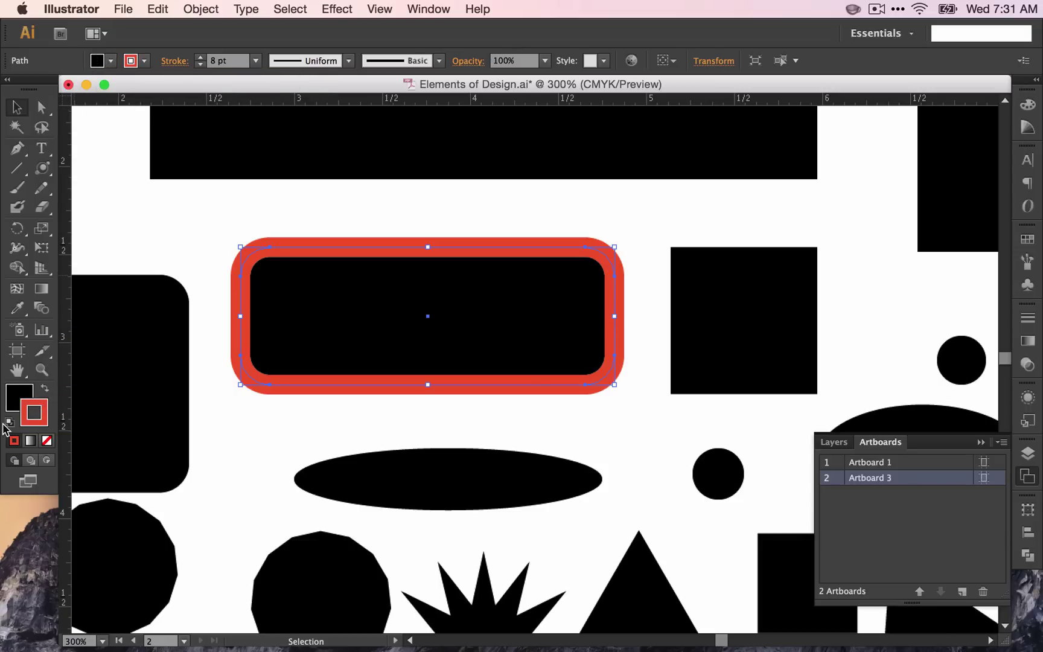
# Step: Fill the rounded rectangle with magenta using the Color Picker
pyautogui.click(11, 397)
pyautogui.doubleClick(12, 397)
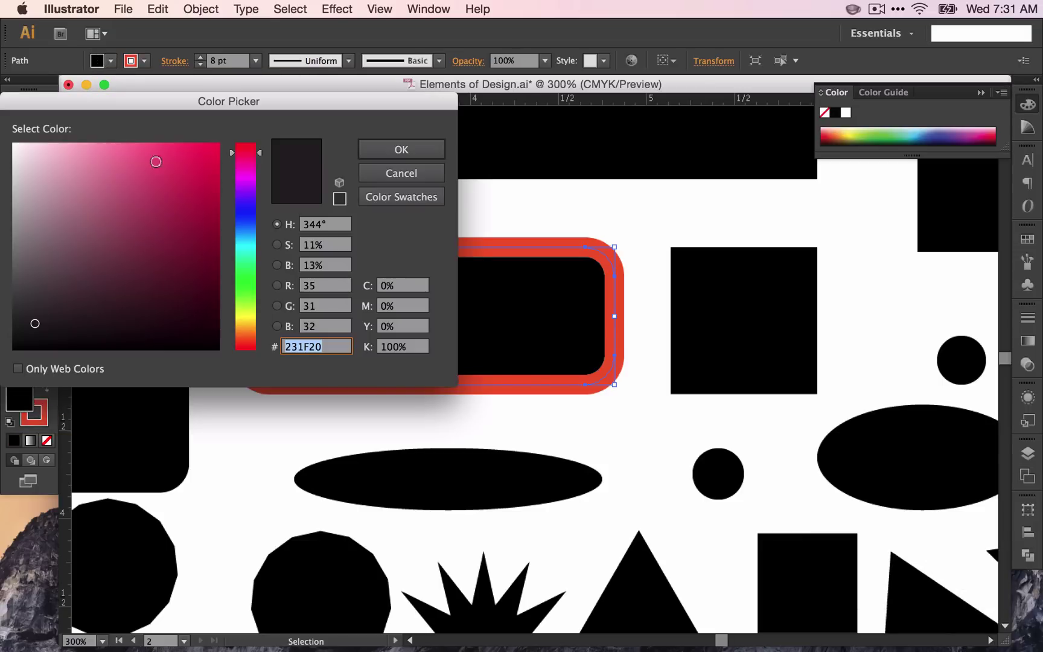
pyautogui.click(167, 177)
pyautogui.click(384, 148)
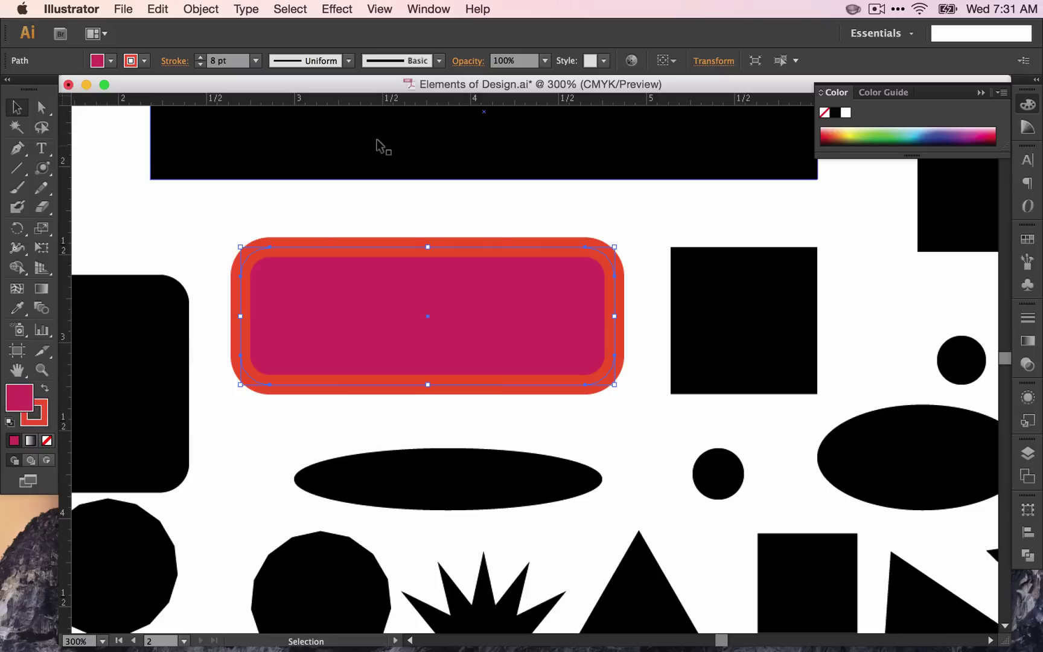
# Step: Fill the rounded rectangle with blue C=100 M=100 Y=0 K=0 and start a new swatch from it
pyautogui.click(110, 61)
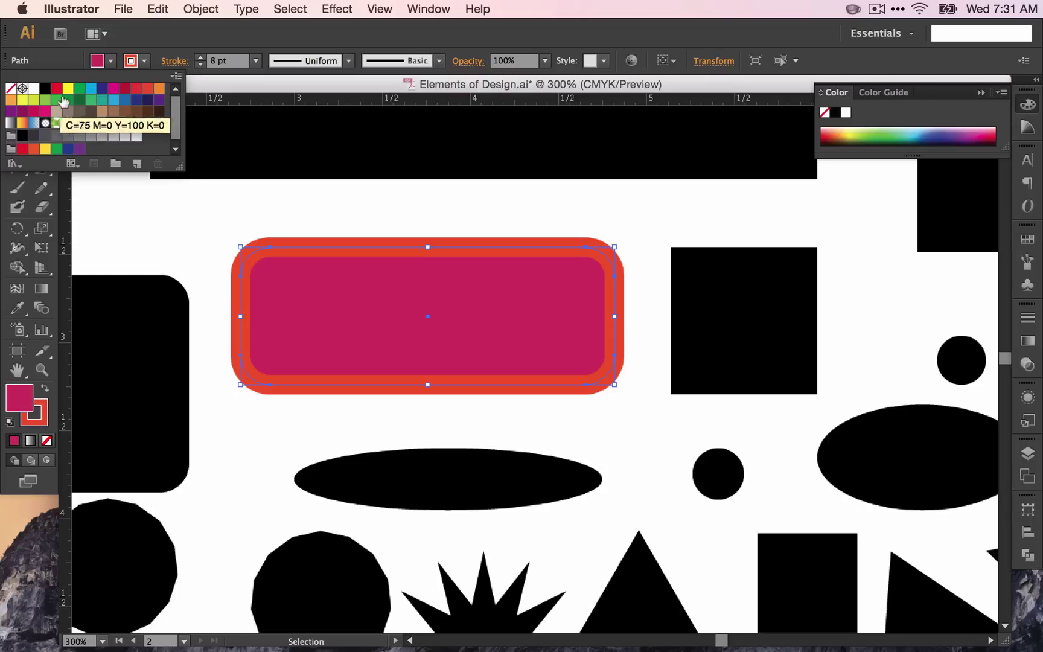
pyautogui.click(102, 88)
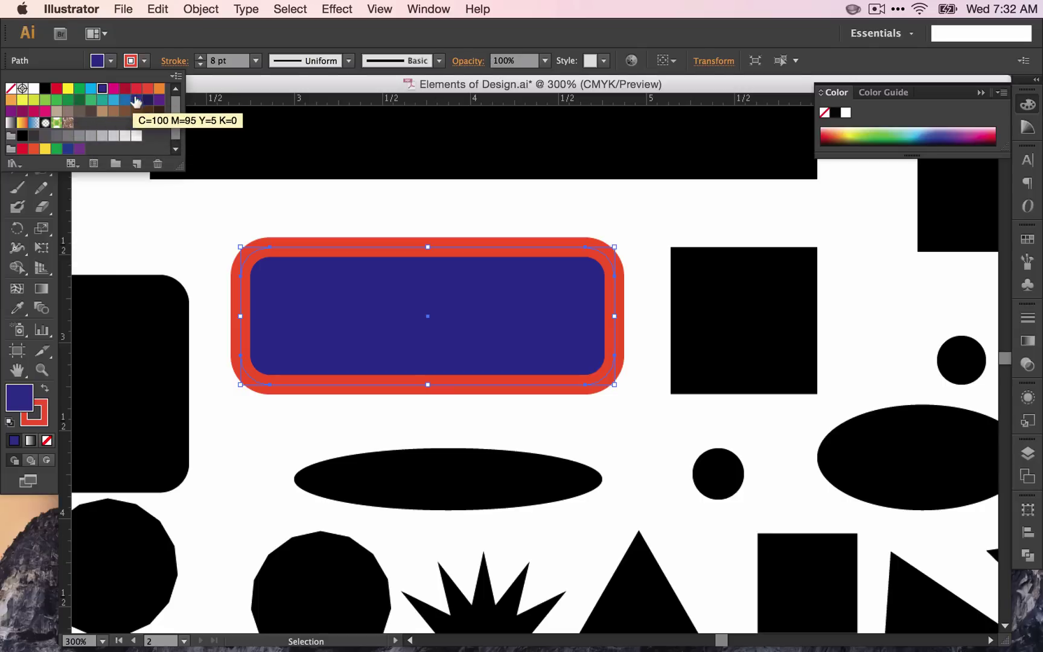
pyautogui.click(138, 163)
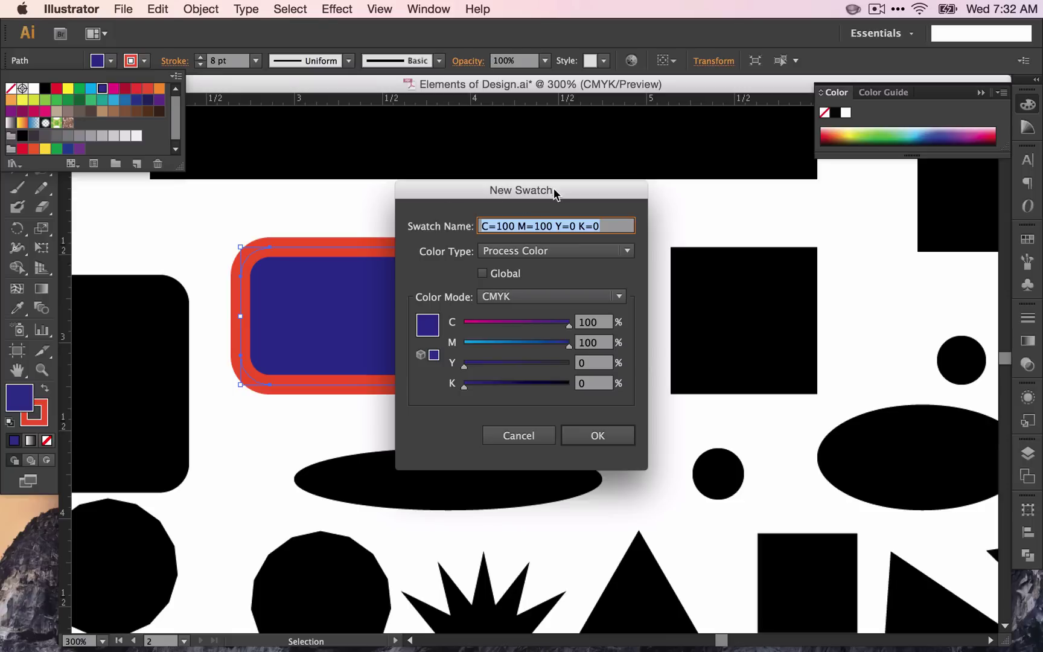
# Step: Save a dark plum swatch with C=54 M=100 Y=40 K=69
pyautogui.moveTo(560, 188); pyautogui.dragTo(754, 128)
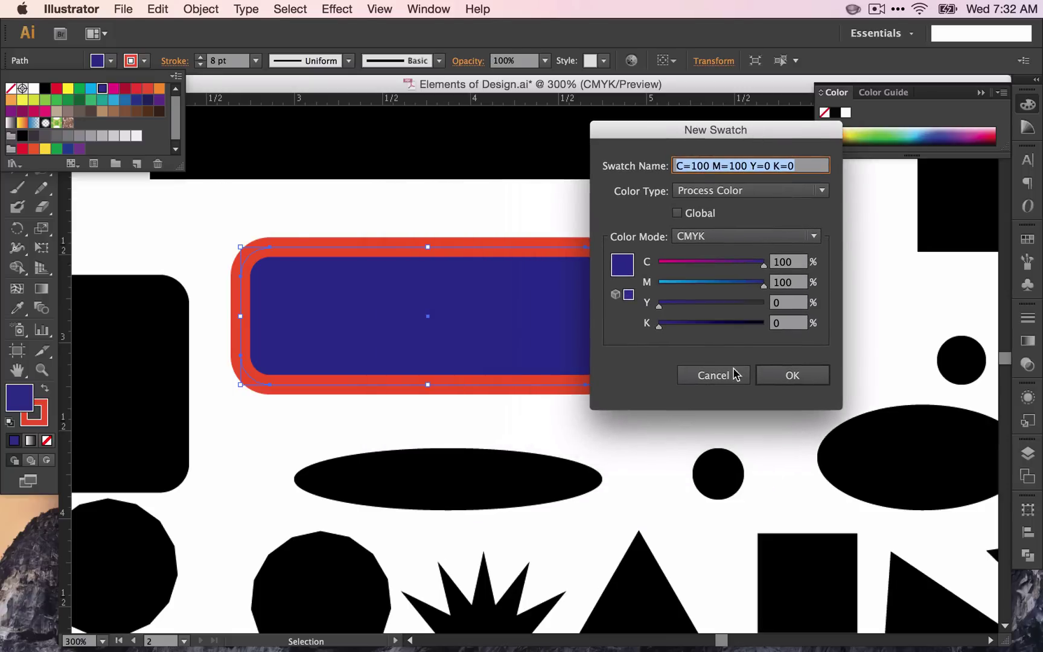
pyautogui.click(717, 263)
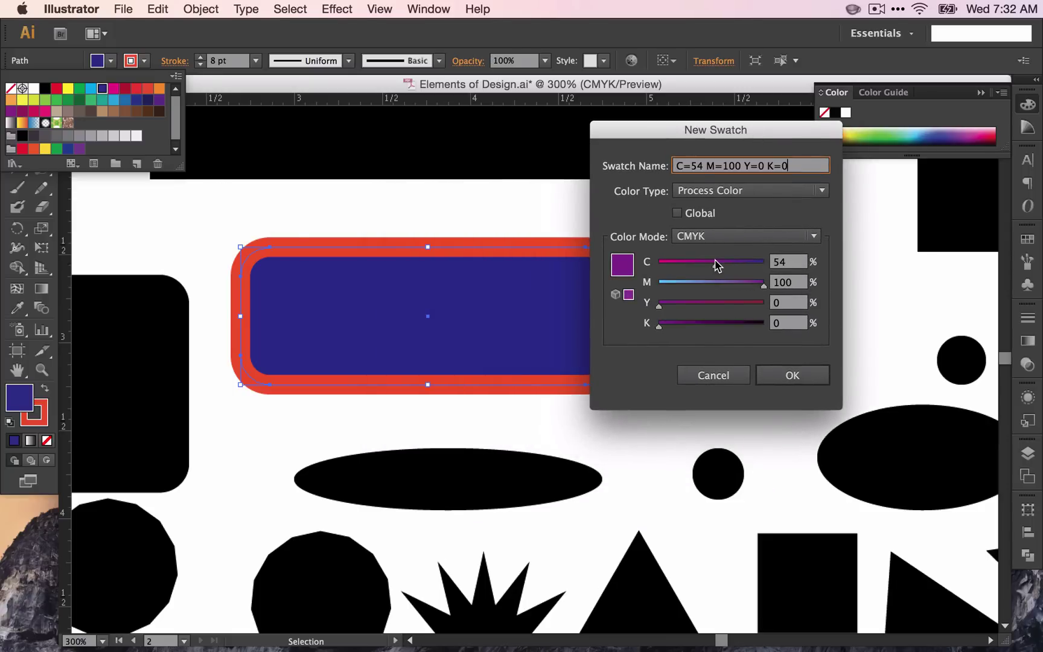
pyautogui.click(701, 302)
pyautogui.moveTo(705, 324); pyautogui.dragTo(732, 326)
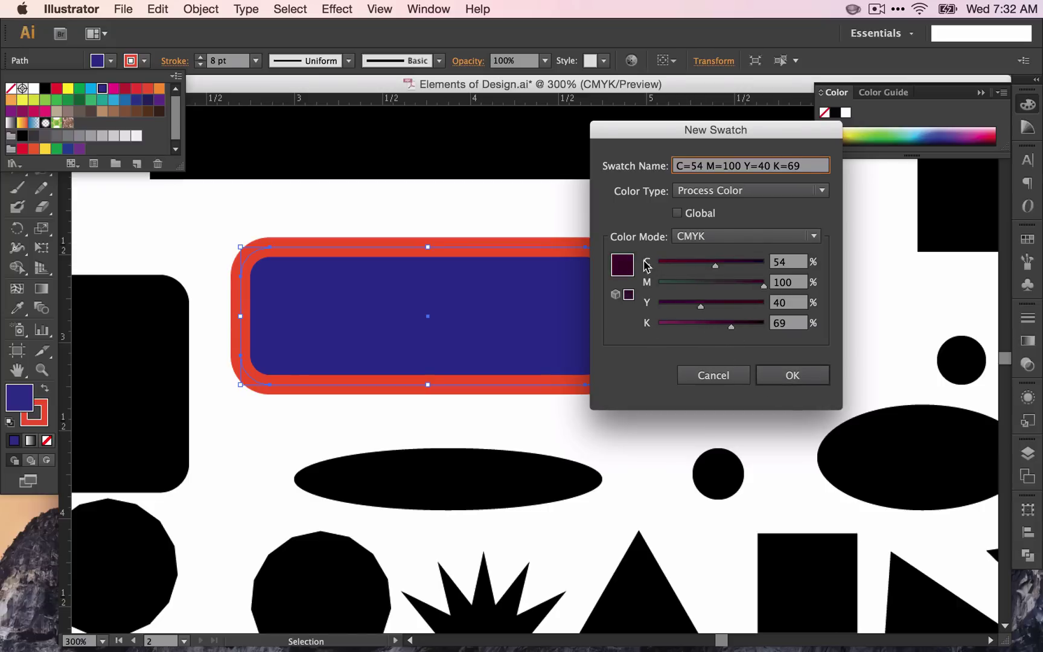
pyautogui.click(787, 375)
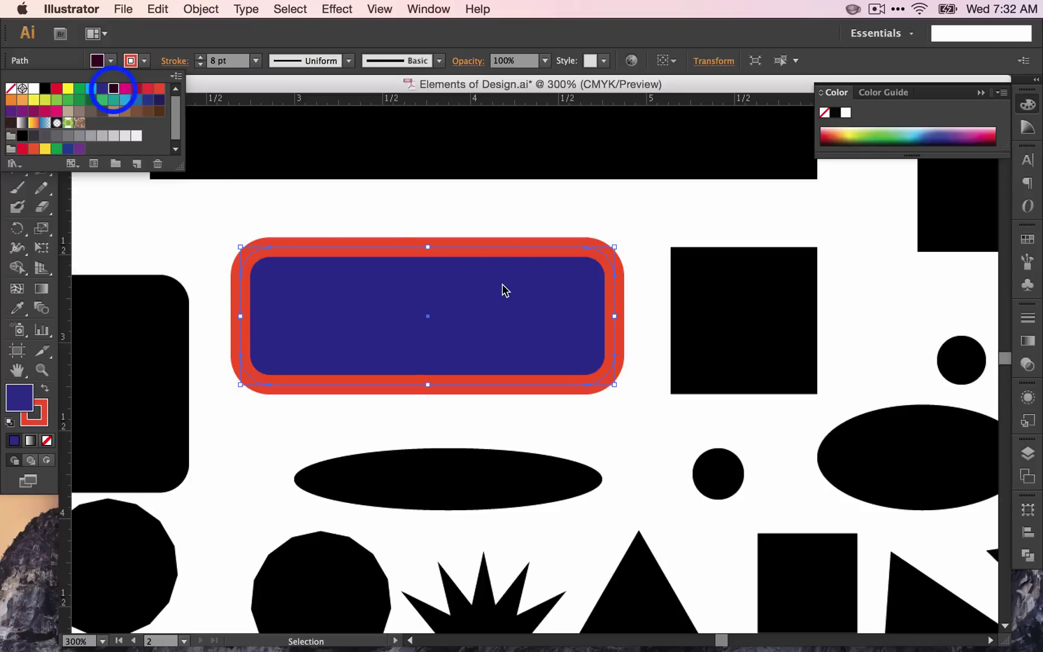
pyautogui.click(503, 290)
pyautogui.scroll(-5, 501, 286)
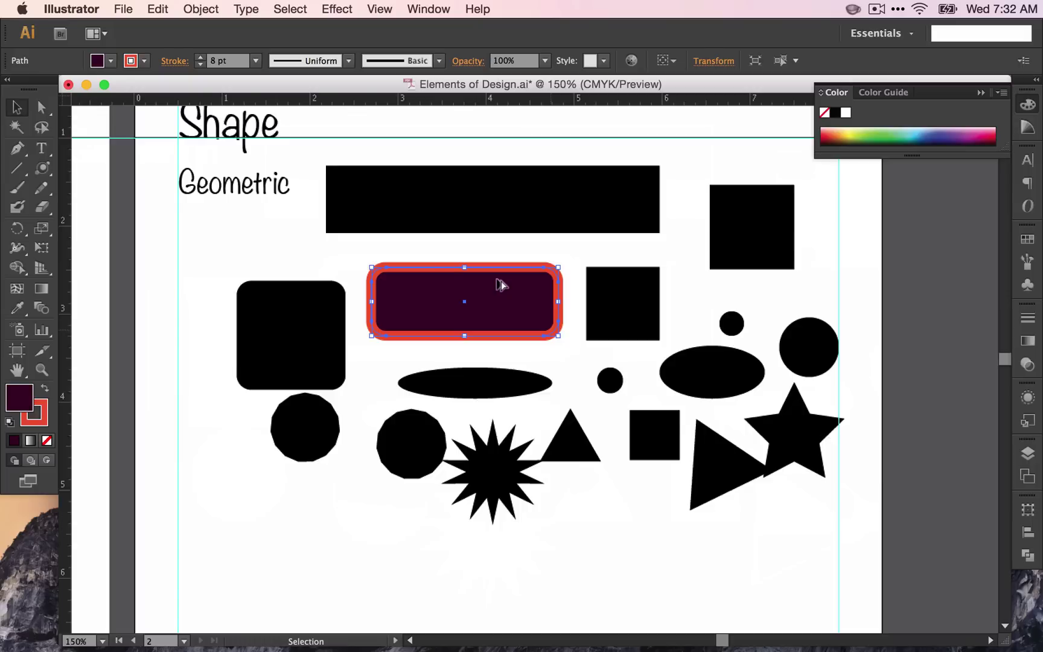
pyautogui.scroll(1, 500, 285)
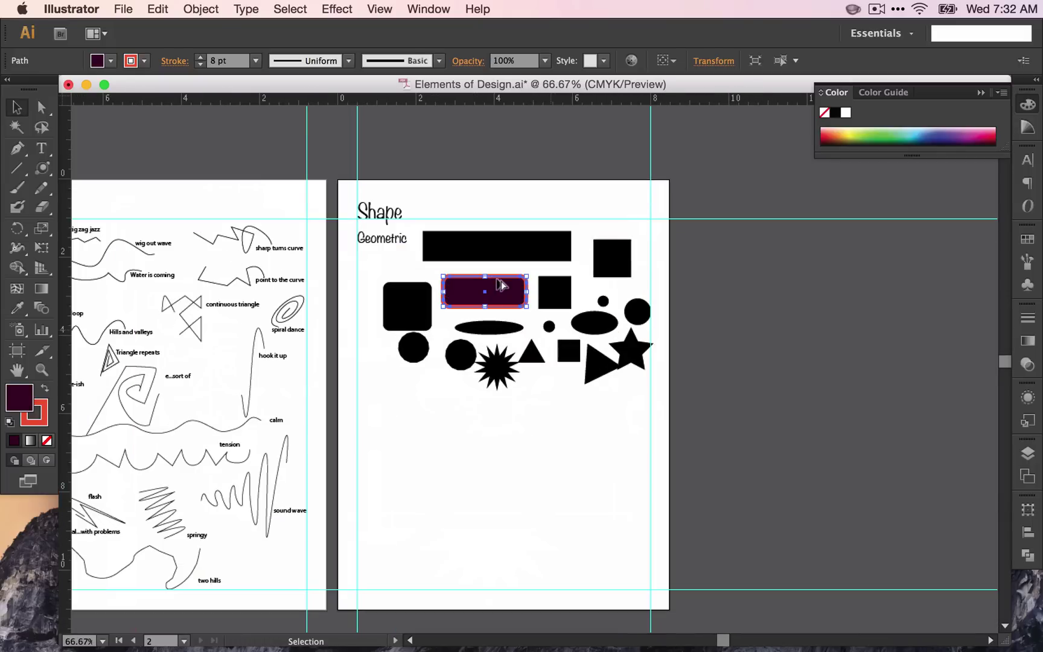
pyautogui.click(555, 292)
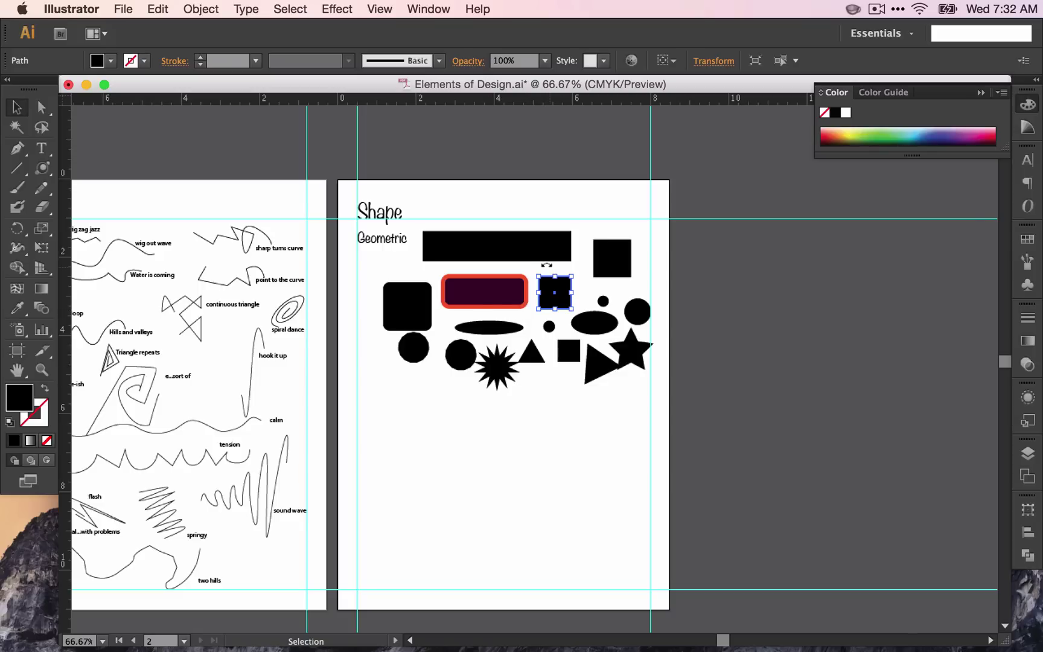
# Step: Arrange the purple rectangle, starburst, ellipse, wheel circles and small circles into a rough creature layout
pyautogui.moveTo(519, 309); pyautogui.dragTo(583, 444)
pyautogui.moveTo(550, 417); pyautogui.dragTo(568, 356)
pyautogui.moveTo(497, 367); pyautogui.dragTo(413, 268)
pyautogui.moveTo(489, 327); pyautogui.dragTo(465, 302)
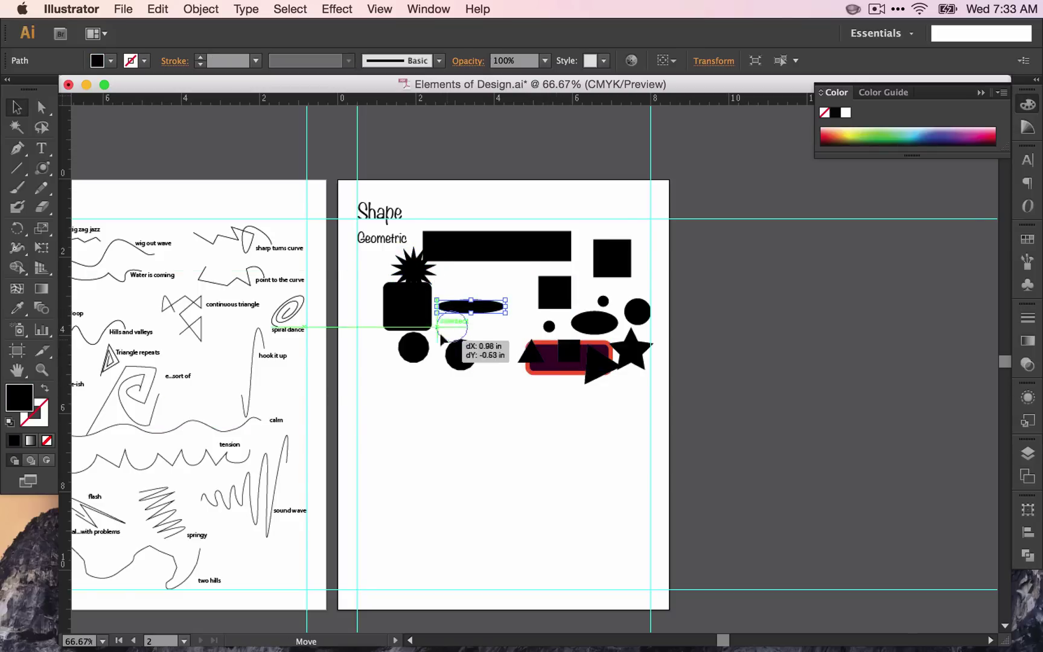
pyautogui.moveTo(413, 347); pyautogui.dragTo(490, 322)
pyautogui.moveTo(516, 384); pyautogui.dragTo(450, 326)
pyautogui.moveTo(549, 326); pyautogui.dragTo(441, 338)
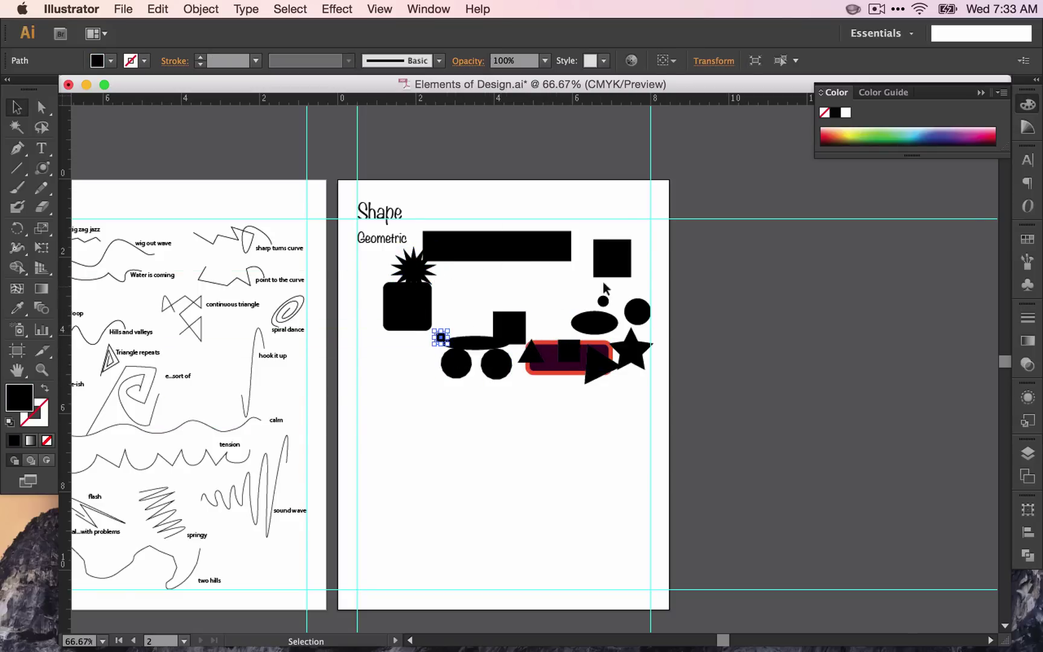
pyautogui.moveTo(603, 301); pyautogui.dragTo(441, 328)
# Step: Set the ellipse above the wheels and stack a small circle at its left end
pyautogui.press('super+equal')
pyautogui.press('super+equal')
pyautogui.press('super+equal')
pyautogui.moveTo(887, 311); pyautogui.dragTo(651, 326)
pyautogui.moveTo(447, 366); pyautogui.dragTo(440, 363)
pyautogui.hscroll(5, 544, 363)
pyautogui.scroll(-2, 544, 362)
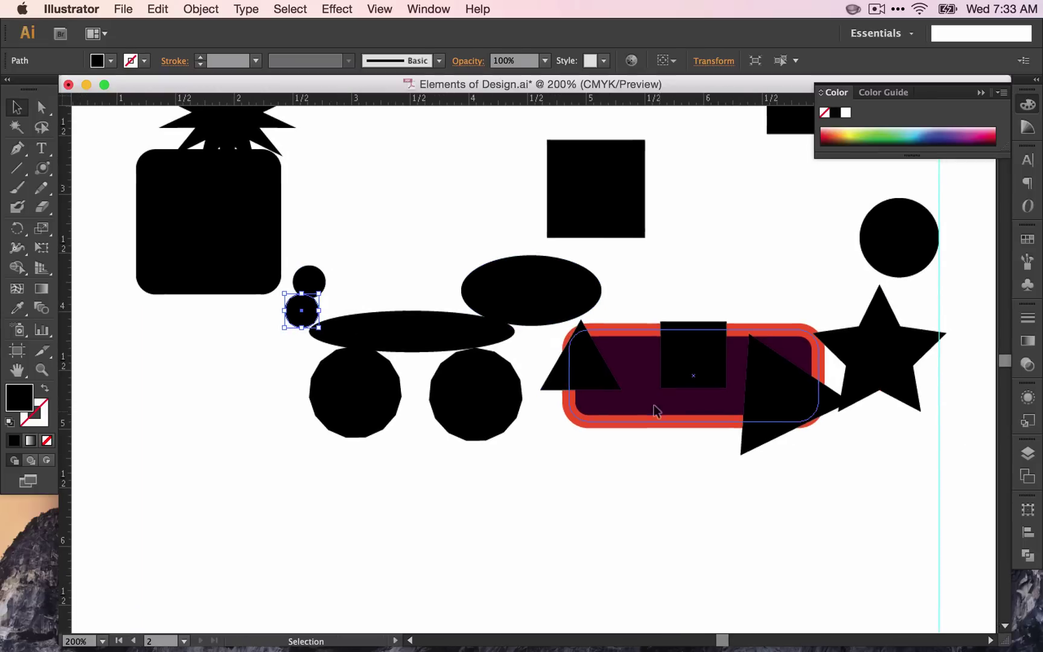
# Step: Add a white seven-sided polygon on the first wheel as a ring
pyautogui.moveTo(41, 168); pyautogui.dragTo(121, 226)
pyautogui.click(209, 366)
pyautogui.write('7')
pyautogui.press('Return')
pyautogui.press('v')
pyautogui.moveTo(205, 361); pyautogui.dragTo(468, 395)
pyautogui.click(110, 61)
pyautogui.click(24, 88)
# Step: Copy the heptagon onto the second wheel and align the two small circles
pyautogui.moveTo(578, 341); pyautogui.dragTo(513, 219)
pyautogui.click(785, 253)
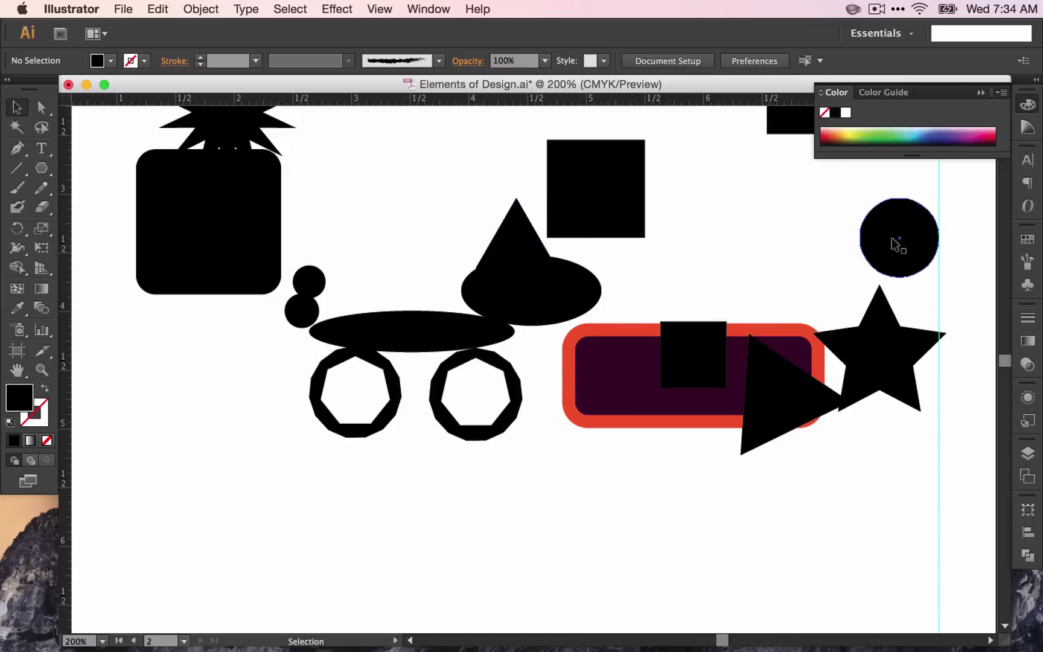
pyautogui.click(309, 282)
pyautogui.moveTo(309, 282); pyautogui.dragTo(302, 282)
# Step: Draw two more small circles and curve the row into a beaded tail
pyautogui.press('l')
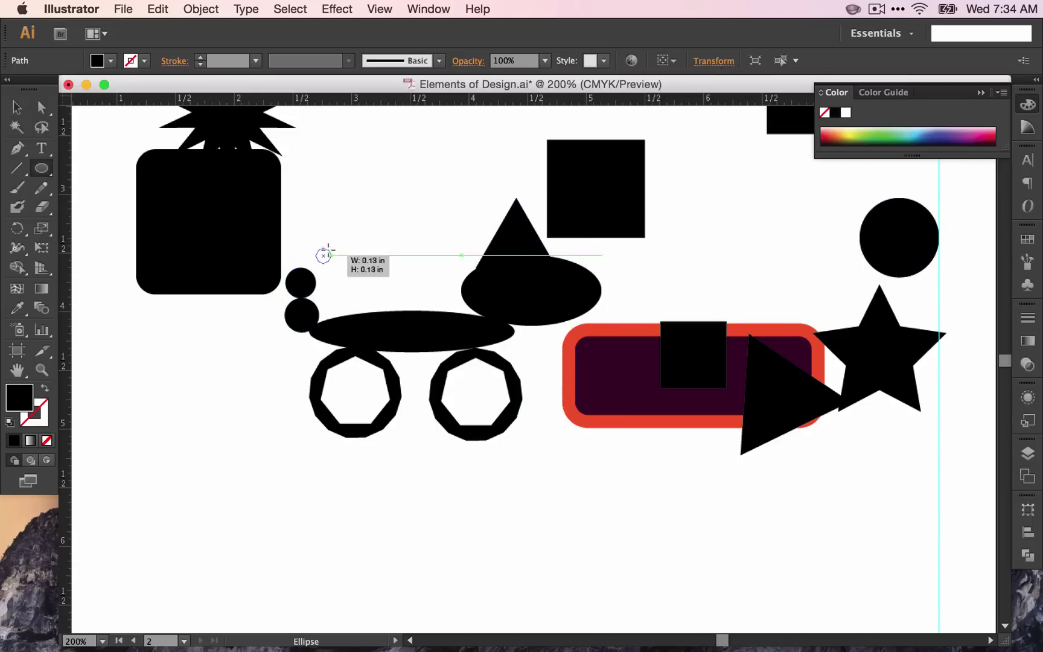
pyautogui.moveTo(315, 242)
pyautogui.mouseDown()
pyautogui.moveTo(336, 263)
pyautogui.moveTo(361, 260)
pyautogui.mouseUp()
pyautogui.moveTo(368, 238)
pyautogui.mouseDown()
pyautogui.moveTo(390, 259)
pyautogui.moveTo(406, 258)
pyautogui.mouseUp()
pyautogui.press('v')
pyautogui.moveTo(326, 252)
pyautogui.mouseDown()
pyautogui.moveTo(304, 256)
pyautogui.moveTo(338, 239)
pyautogui.mouseUp()
# Step: Tuck a triangle beak behind the head and shrink the big circle into an eye
pyautogui.moveTo(401, 253); pyautogui.dragTo(372, 253)
pyautogui.click(640, 284)
pyautogui.moveTo(813, 390); pyautogui.dragTo(583, 289)
pyautogui.moveTo(900, 237); pyautogui.dragTo(565, 278)
pyautogui.press('d')
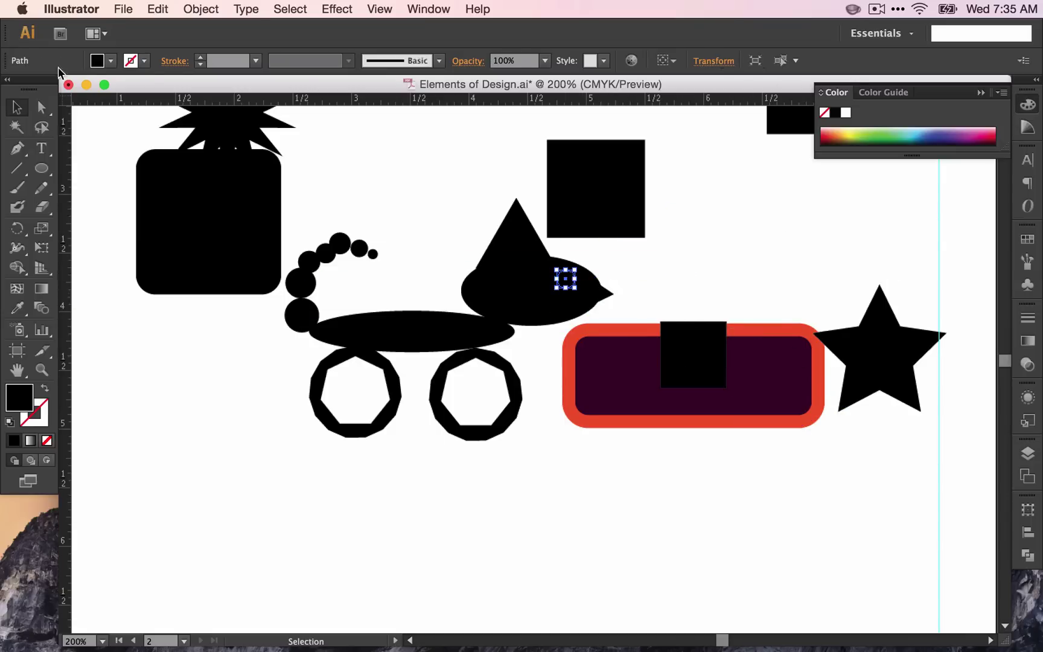
# Step: Delete the unwanted shapes, including the purple rounded rectangle
pyautogui.moveTo(657, 313)
pyautogui.mouseDown()
pyautogui.moveTo(614, 221)
pyautogui.moveTo(649, 299)
pyautogui.mouseUp()
pyautogui.press('Delete')
pyautogui.moveTo(881, 344); pyautogui.dragTo(911, 338)
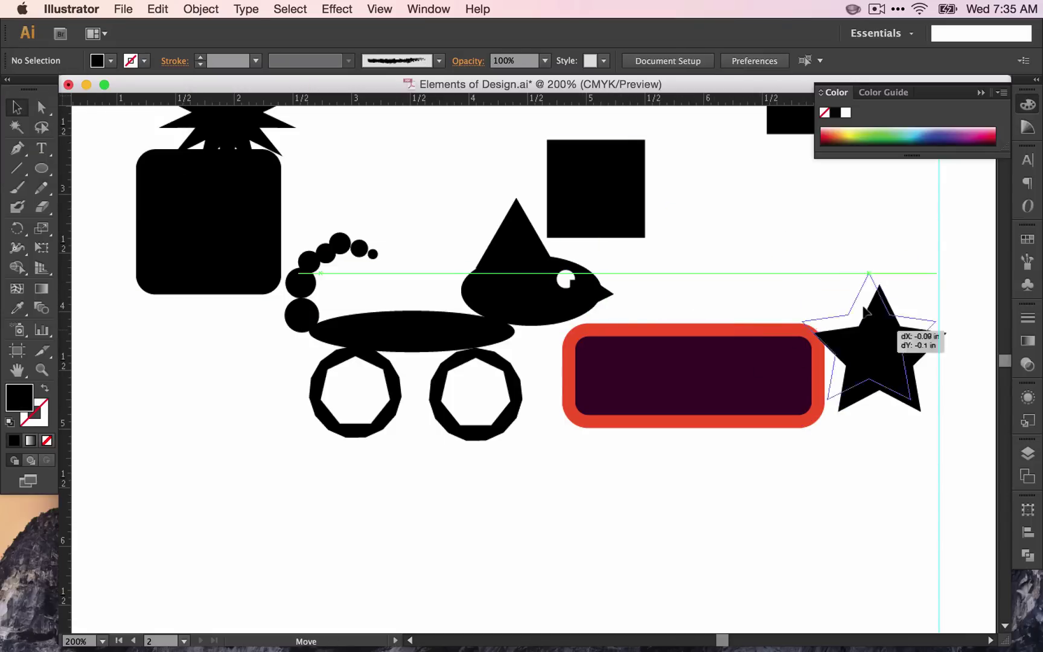
pyautogui.press('Delete')
pyautogui.click(773, 361)
pyautogui.press('Delete')
# Step: Move the starburst beside the creature and draw a large black circle aligned over it
pyautogui.moveTo(228, 113); pyautogui.dragTo(442, 189)
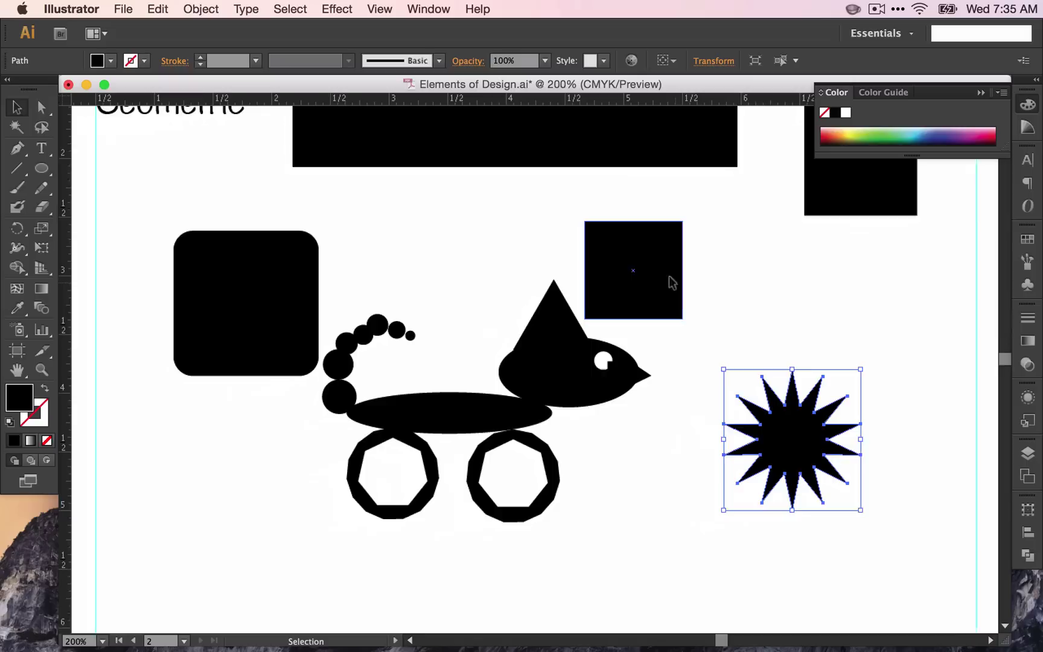
pyautogui.press('l')
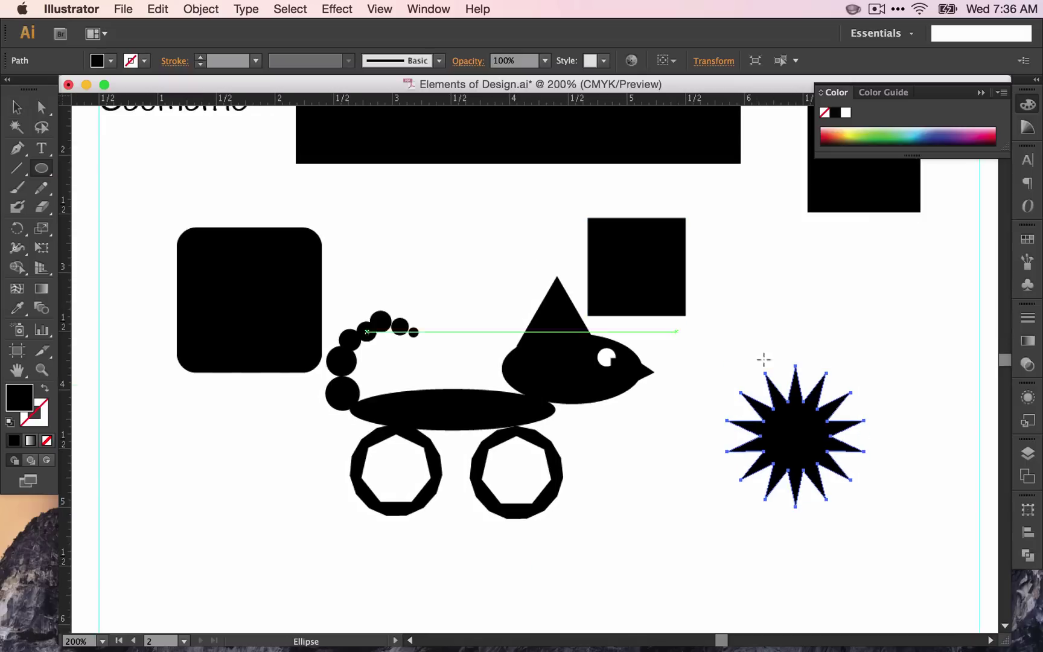
pyautogui.moveTo(741, 382); pyautogui.dragTo(888, 527)
pyautogui.press('v')
pyautogui.moveTo(824, 460); pyautogui.dragTo(813, 445)
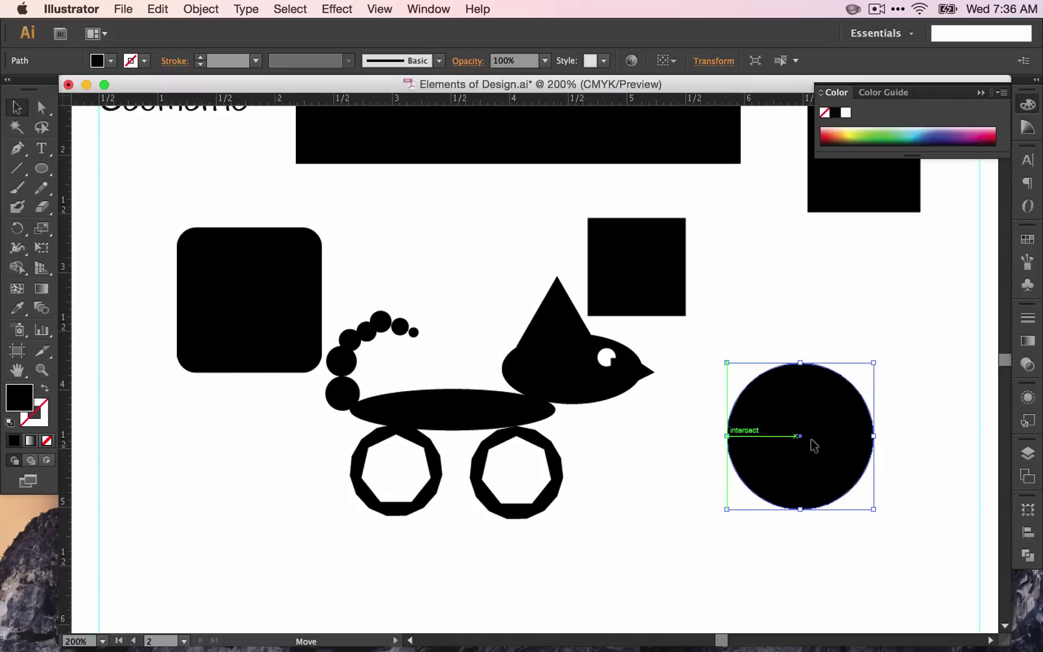
# Step: Uncover the starburst behind the black circle and fill it white
pyautogui.rightClick(814, 445)
pyautogui.click(787, 436)
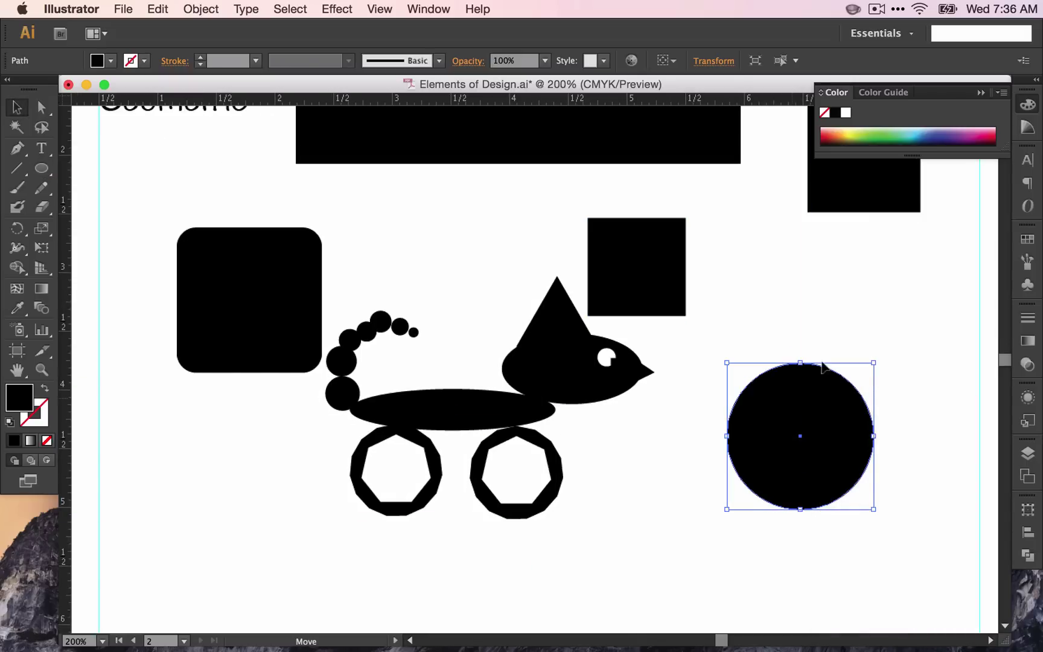
pyautogui.moveTo(784, 400); pyautogui.dragTo(851, 350)
pyautogui.click(774, 427)
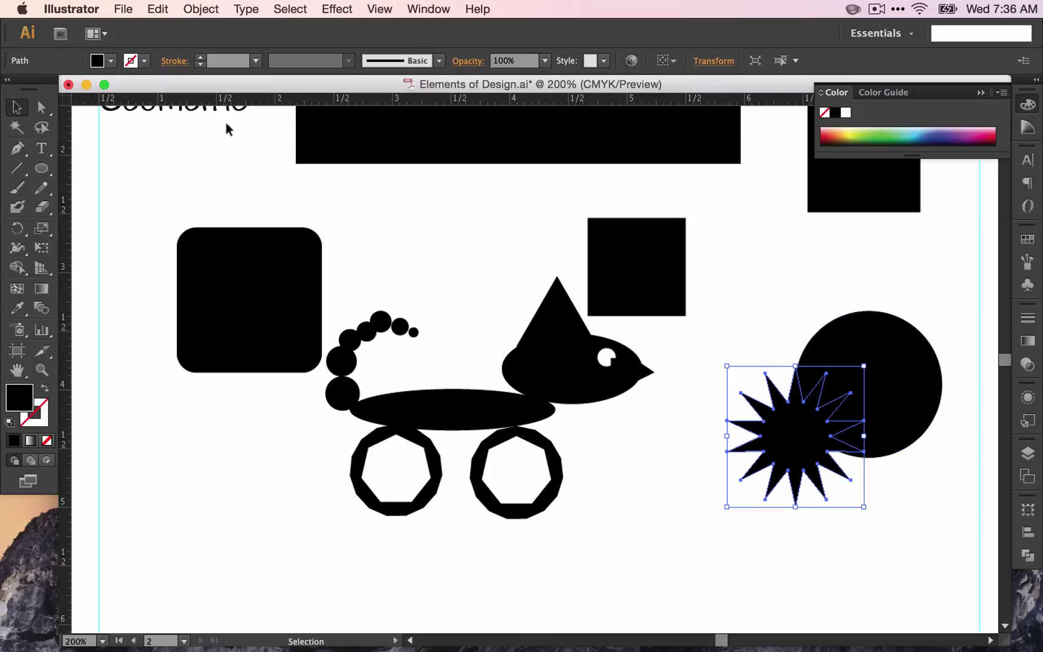
pyautogui.click(105, 64)
pyautogui.click(33, 88)
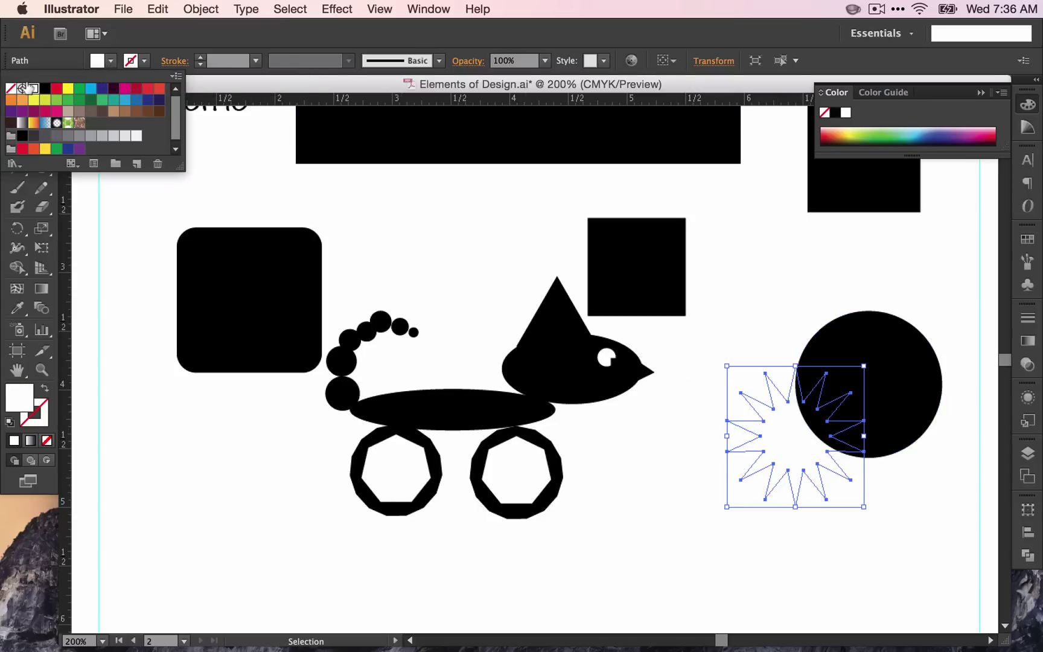
pyautogui.click(782, 440)
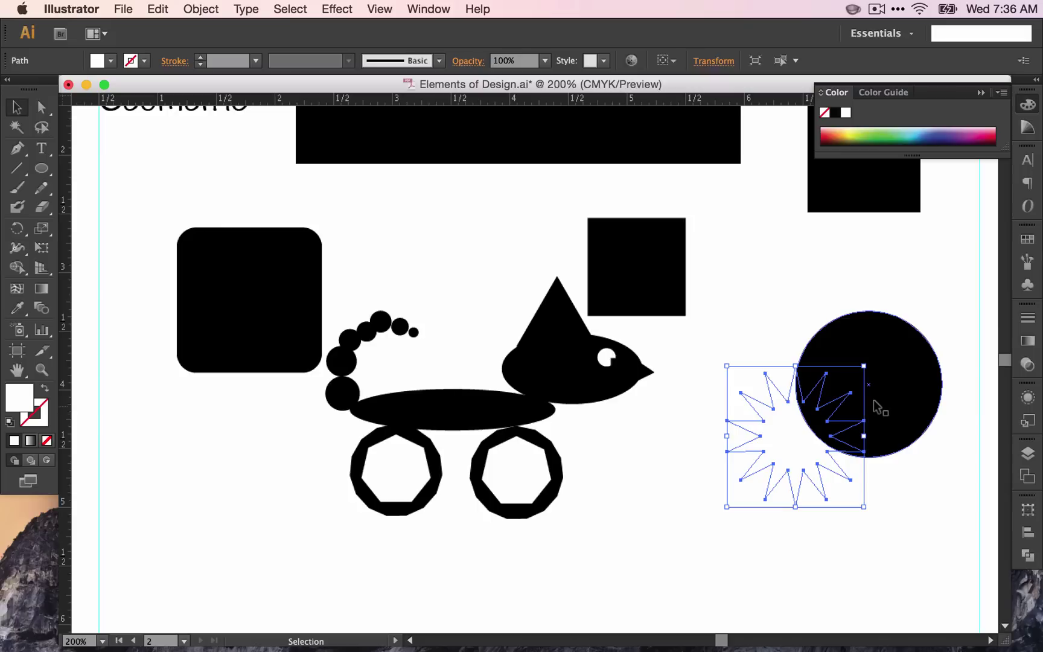
# Step: Bring the white starburst to the front and centre it on the black circle
pyautogui.rightClick(771, 419)
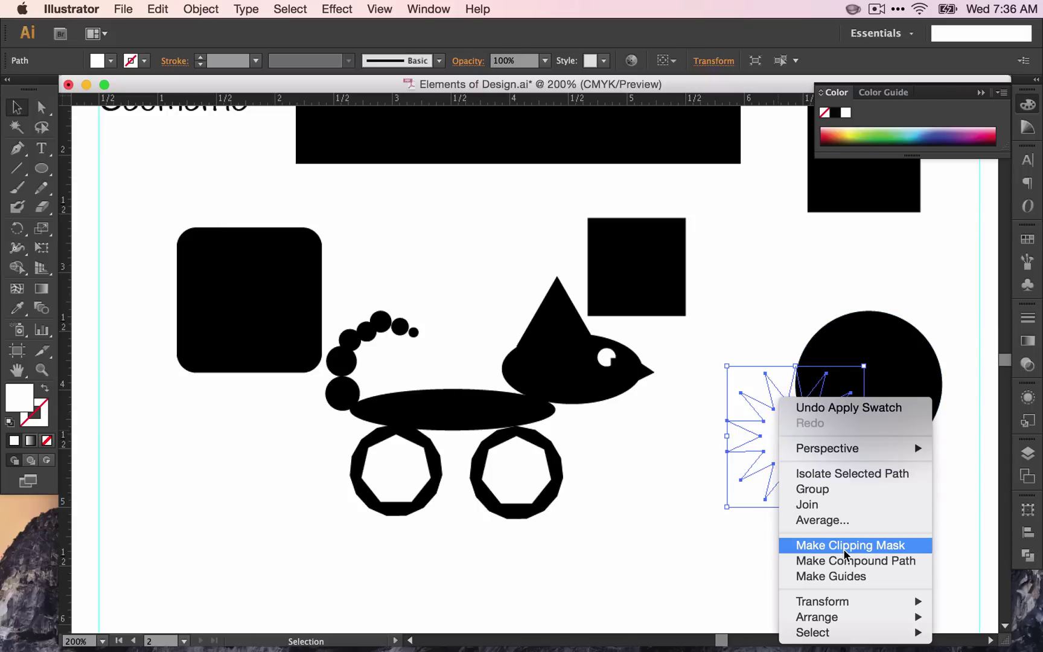
pyautogui.moveTo(845, 601)
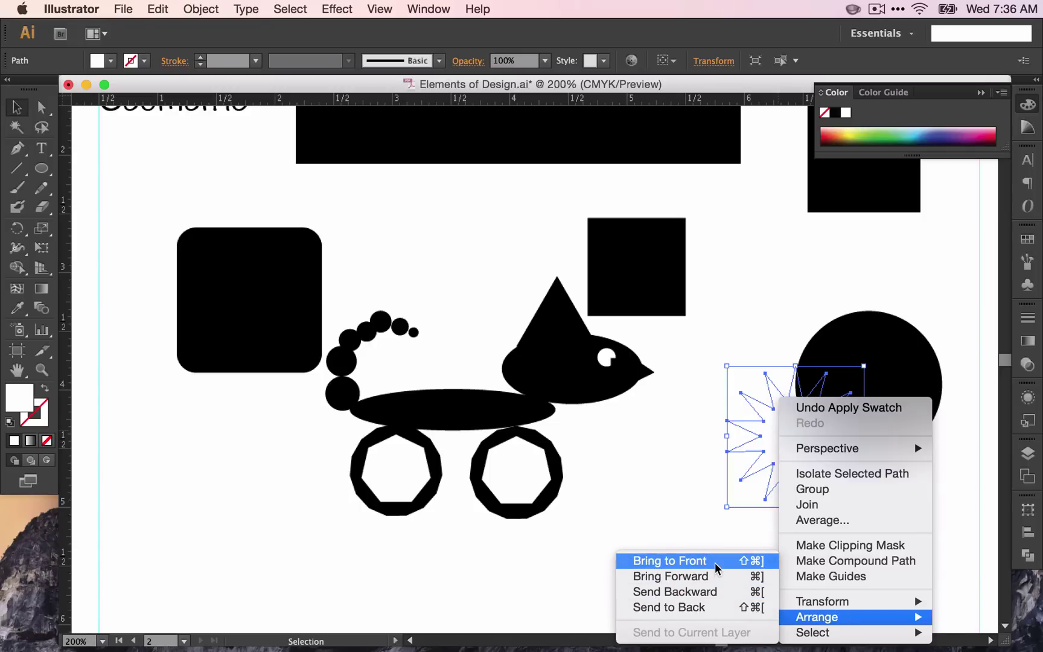
pyautogui.click(717, 567)
pyautogui.moveTo(781, 424); pyautogui.dragTo(855, 366)
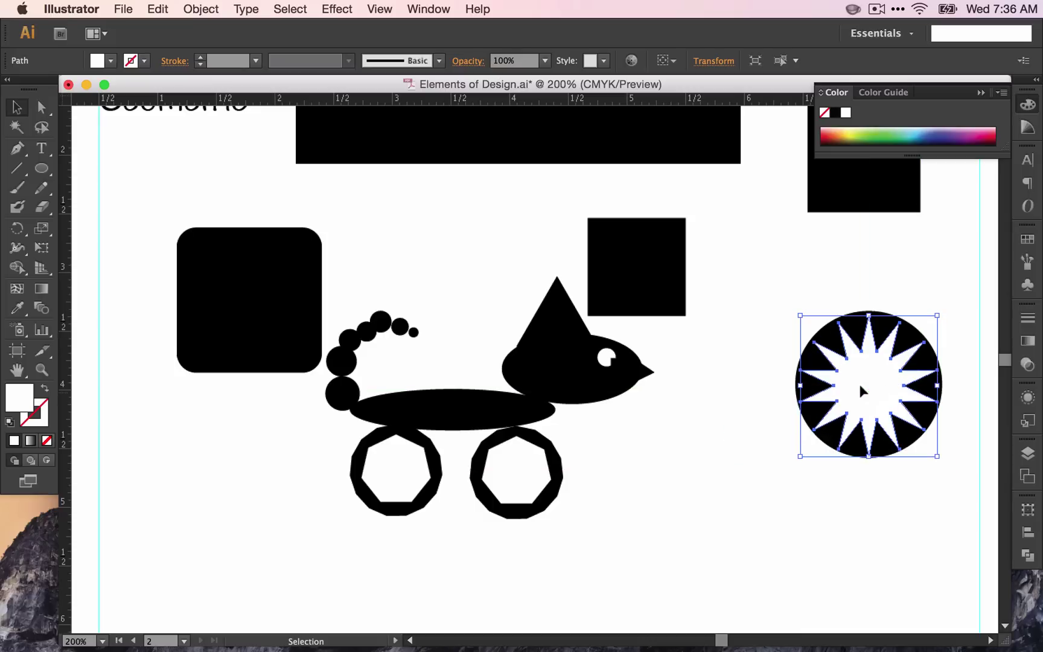
# Step: Move the starburst and circle together below the creature's head
pyautogui.click(904, 449)
pyautogui.click(855, 366)
pyautogui.click(913, 289)
pyautogui.moveTo(913, 288); pyautogui.dragTo(894, 338)
pyautogui.moveTo(846, 402); pyautogui.dragTo(687, 466)
# Step: Delete the leftover black square, rectangles and rounded square, then move the creature and badge higher
pyautogui.click(633, 269)
pyautogui.press('Delete')
pyautogui.press('super+alt+0')
pyautogui.moveTo(513, 199); pyautogui.dragTo(743, 259)
pyautogui.press('Delete')
pyautogui.click(507, 284)
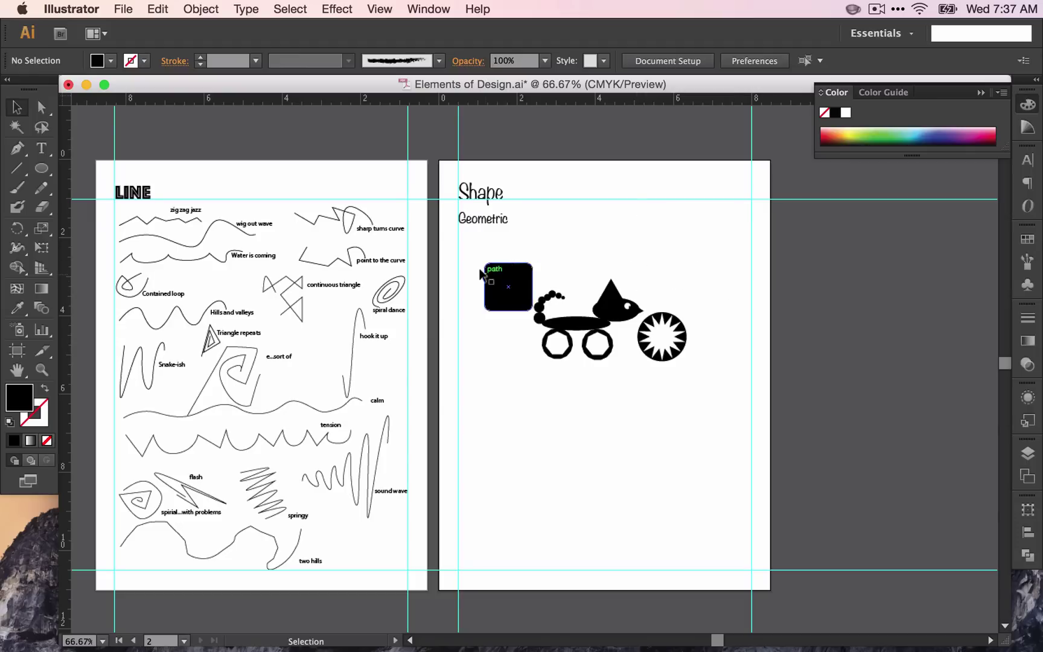
pyautogui.press('Delete')
pyautogui.moveTo(513, 275); pyautogui.dragTo(741, 401)
pyautogui.click(529, 377)
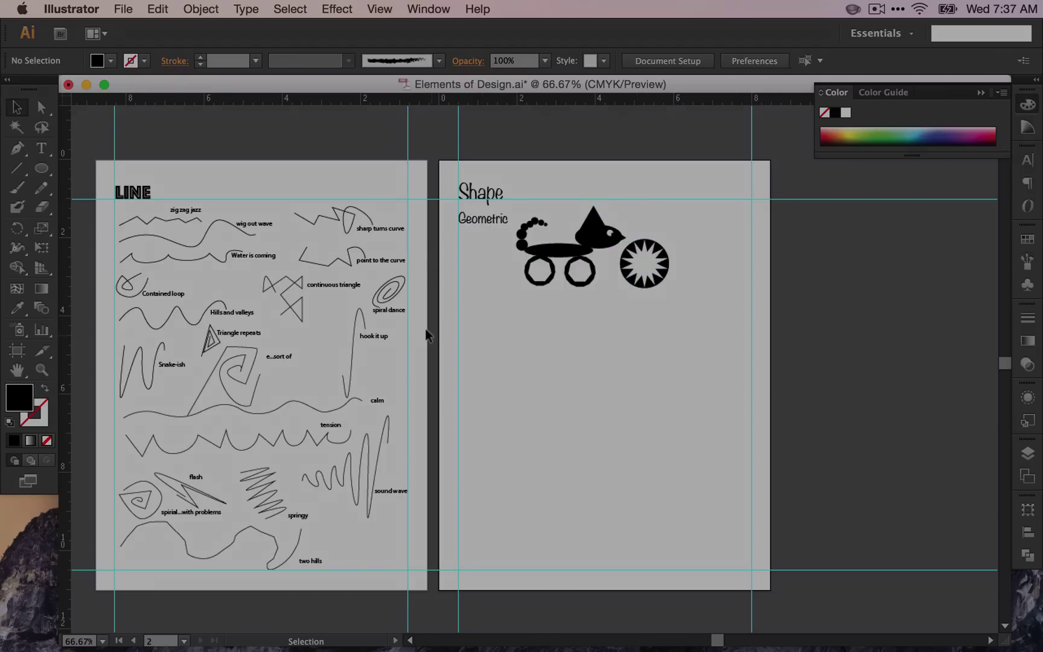